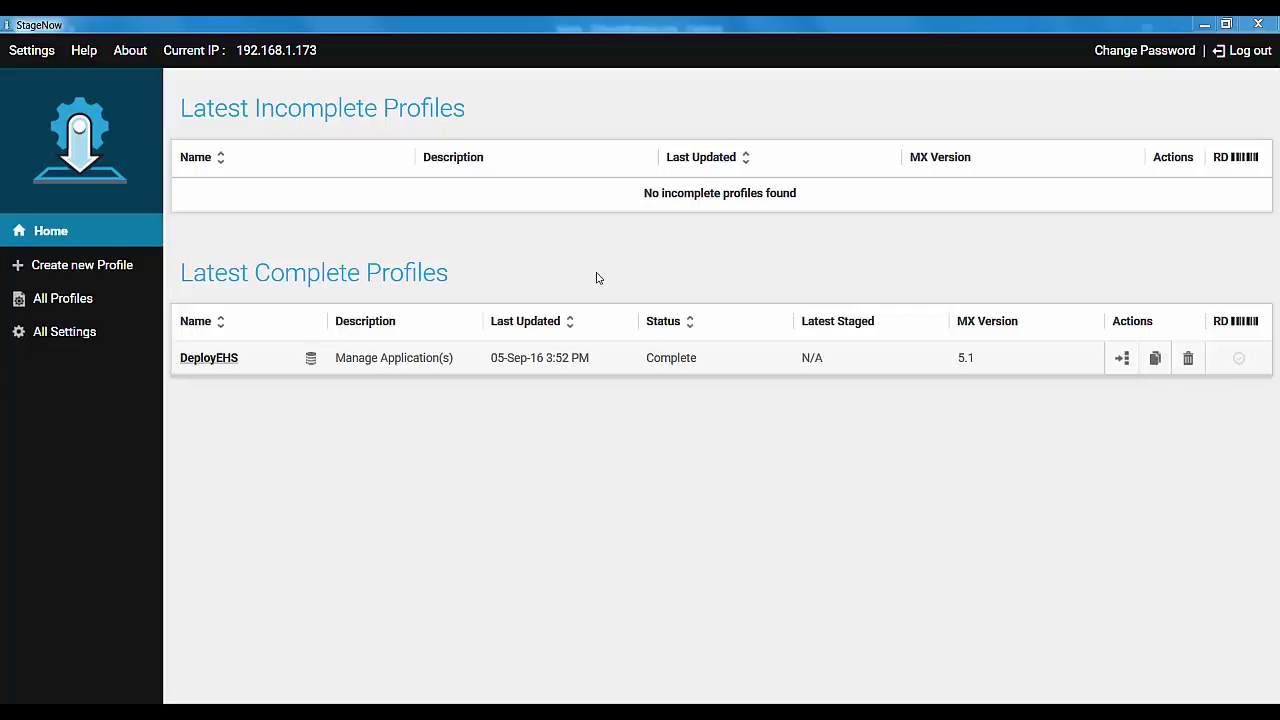
Start a new profile from Create new Profile to show the MX 5.1 wizard choices
left_click(75, 340)
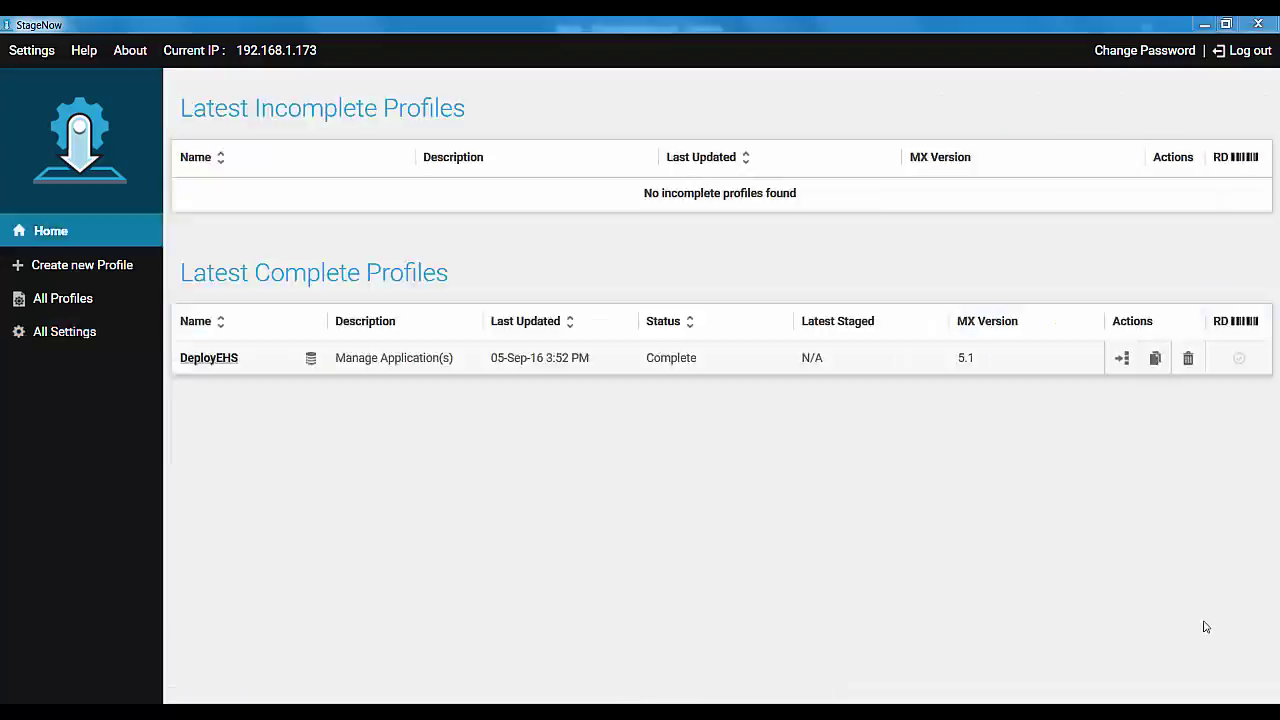
Create an Xpert Mode profile named EHS.Xpert and start adding settings
left_click(128, 266)
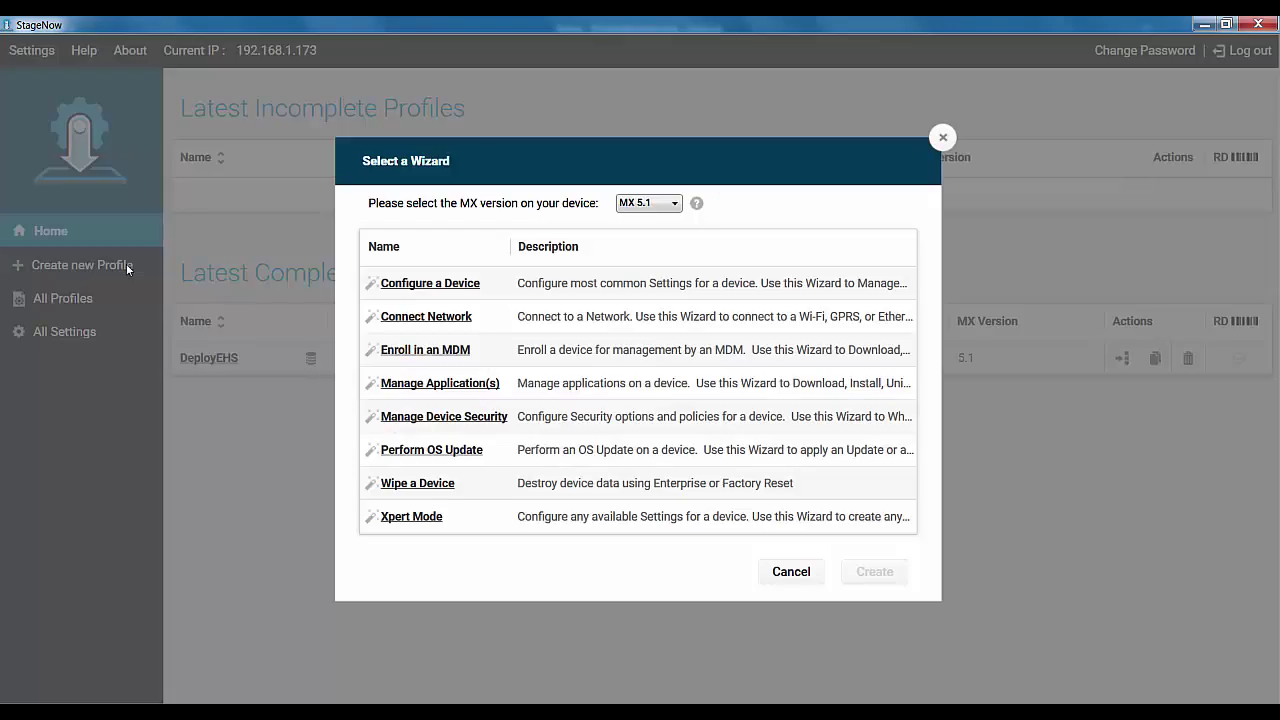
left_click(521, 518)
left_click(883, 572)
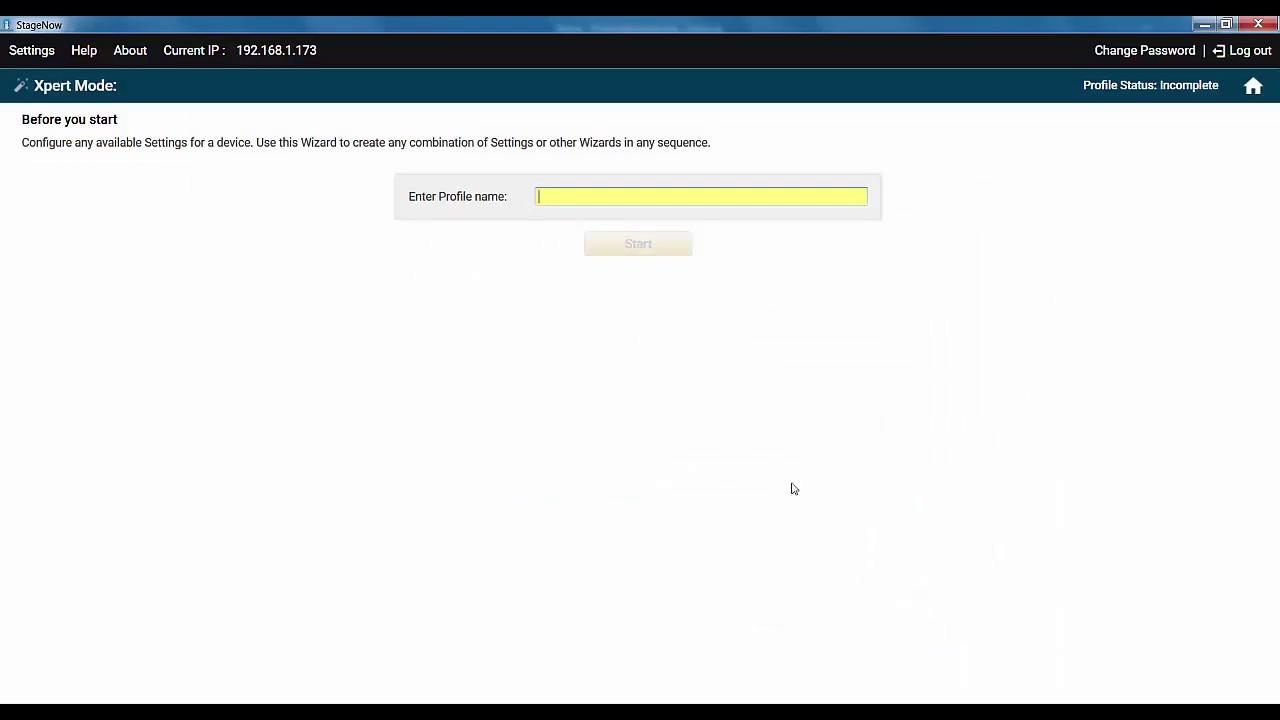
type("EHS.Xpert")
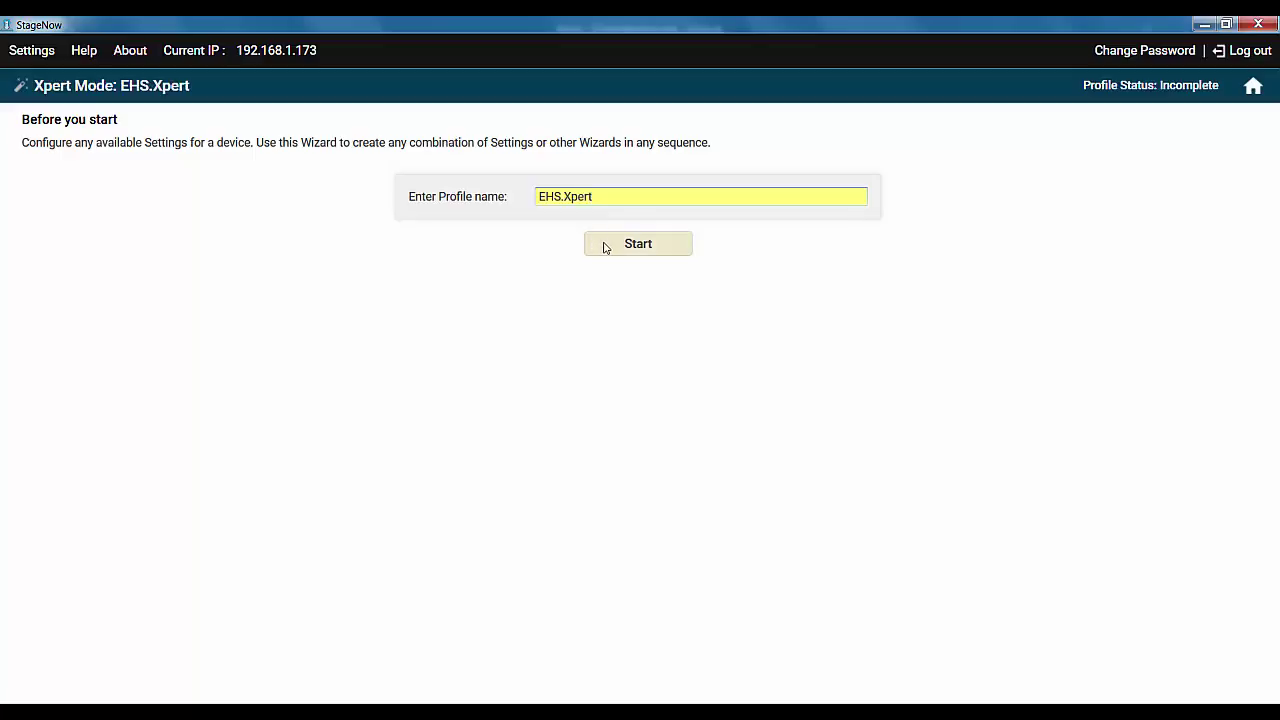
left_click(605, 247)
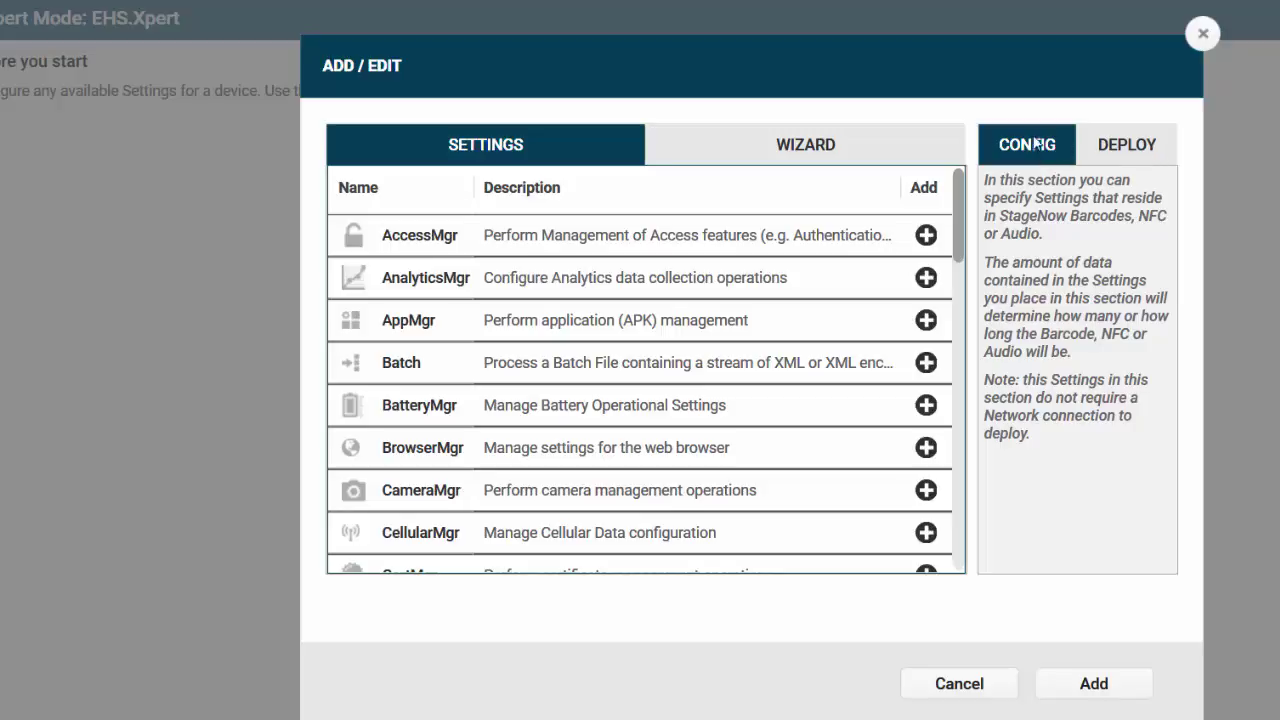
left_click(851, 143)
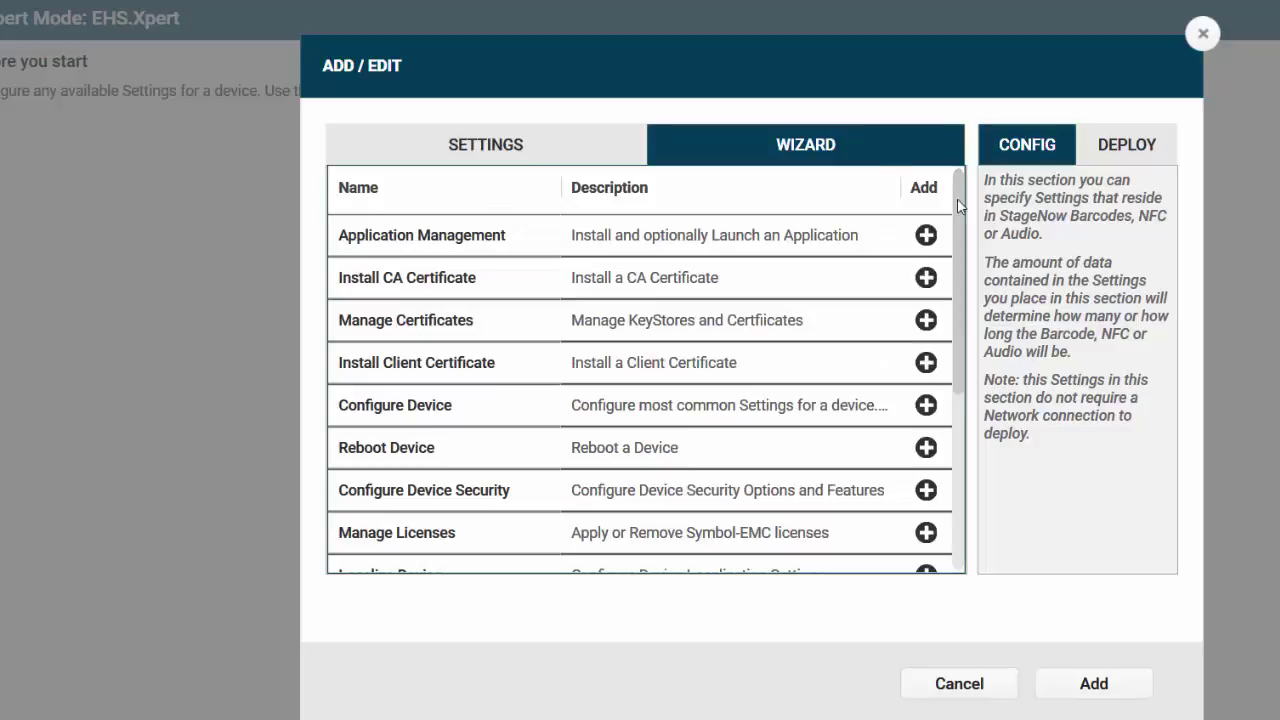
scroll(965, 250, "down", 2)
mouse_move(965, 250)
left_mouse_down()
mouse_move(952, 303)
mouse_move(946, 194)
left_mouse_up()
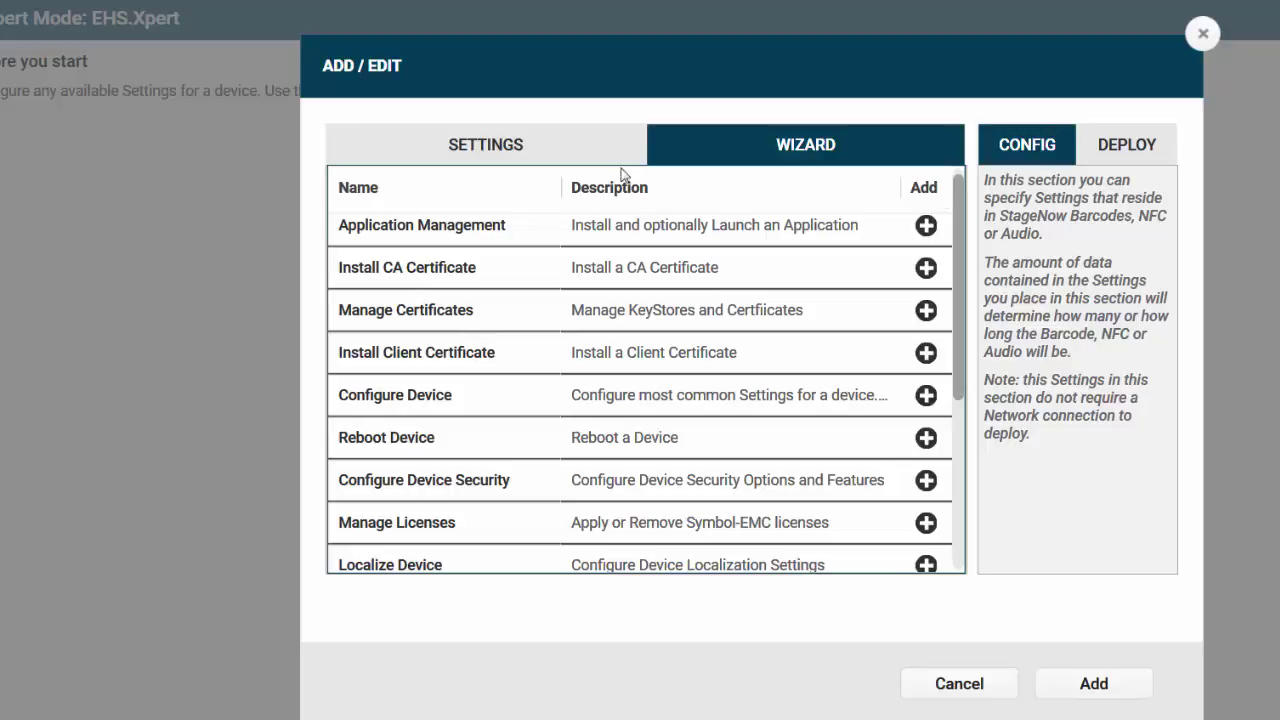
left_click(536, 146)
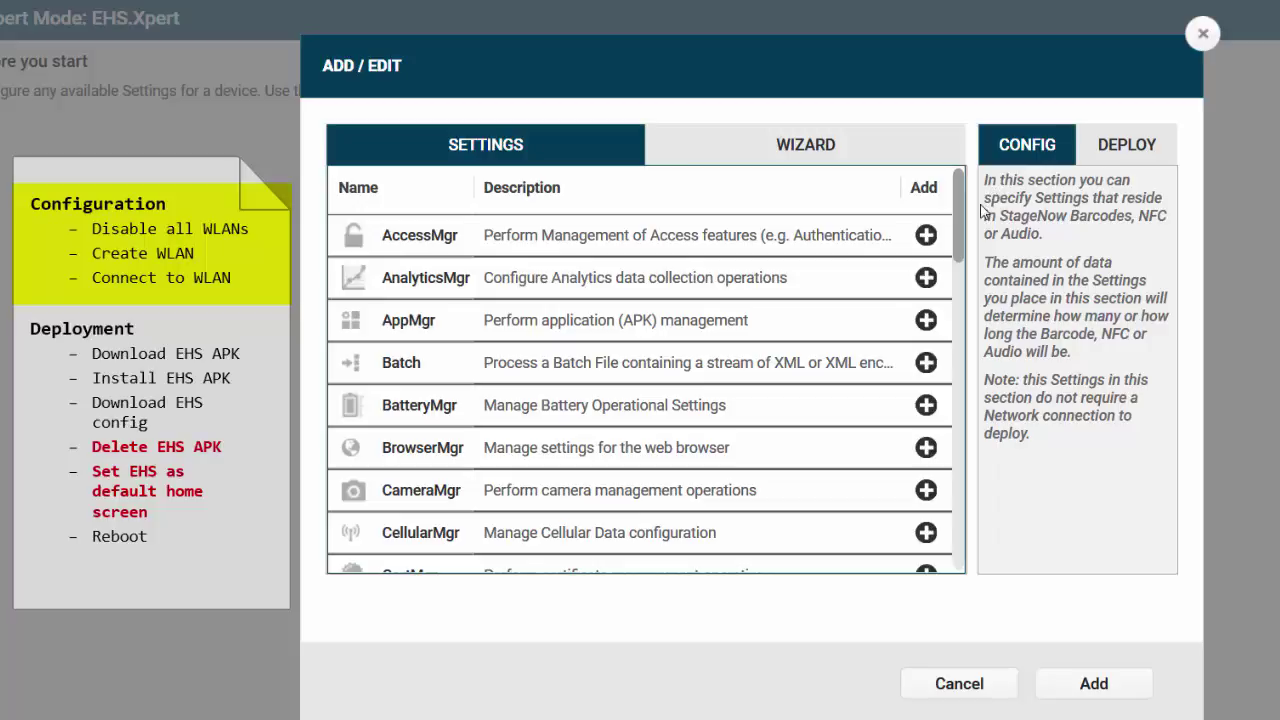
Add three Wi-Fi settings to the configuration section, then switch to the DEPLOY section
left_click_drag(960, 210, 957, 418)
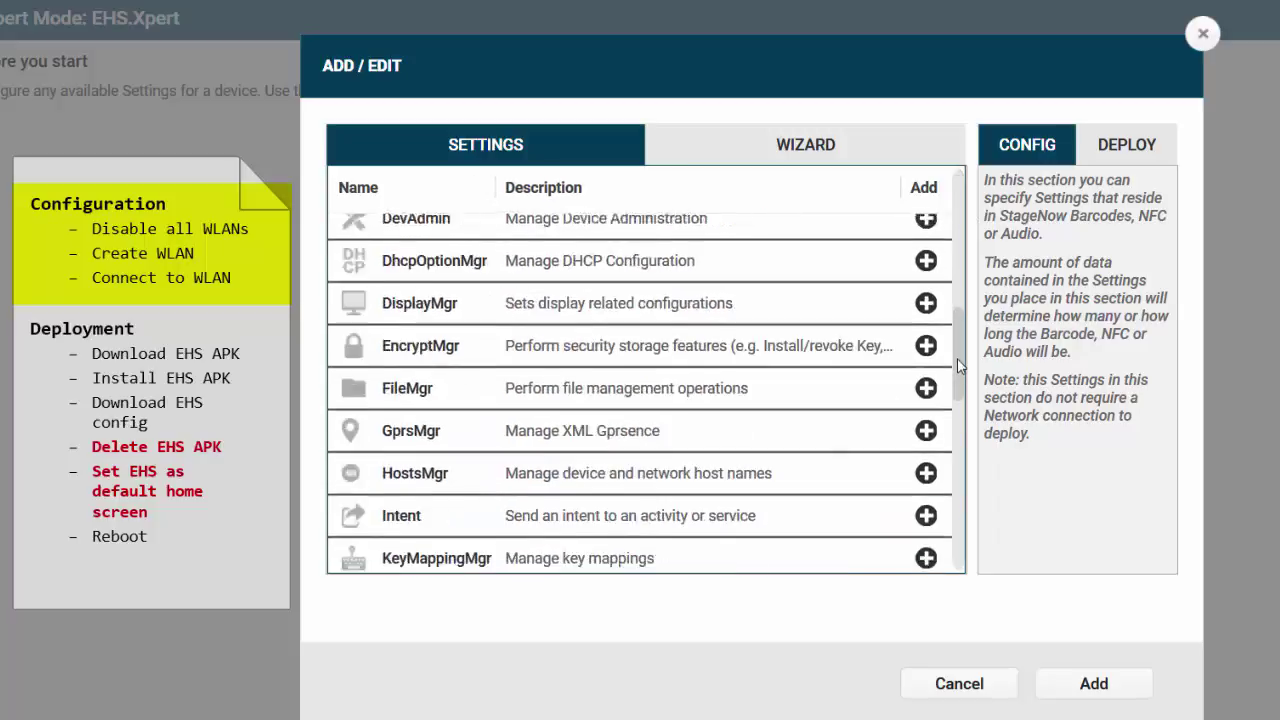
scroll(863, 539, "down", 5)
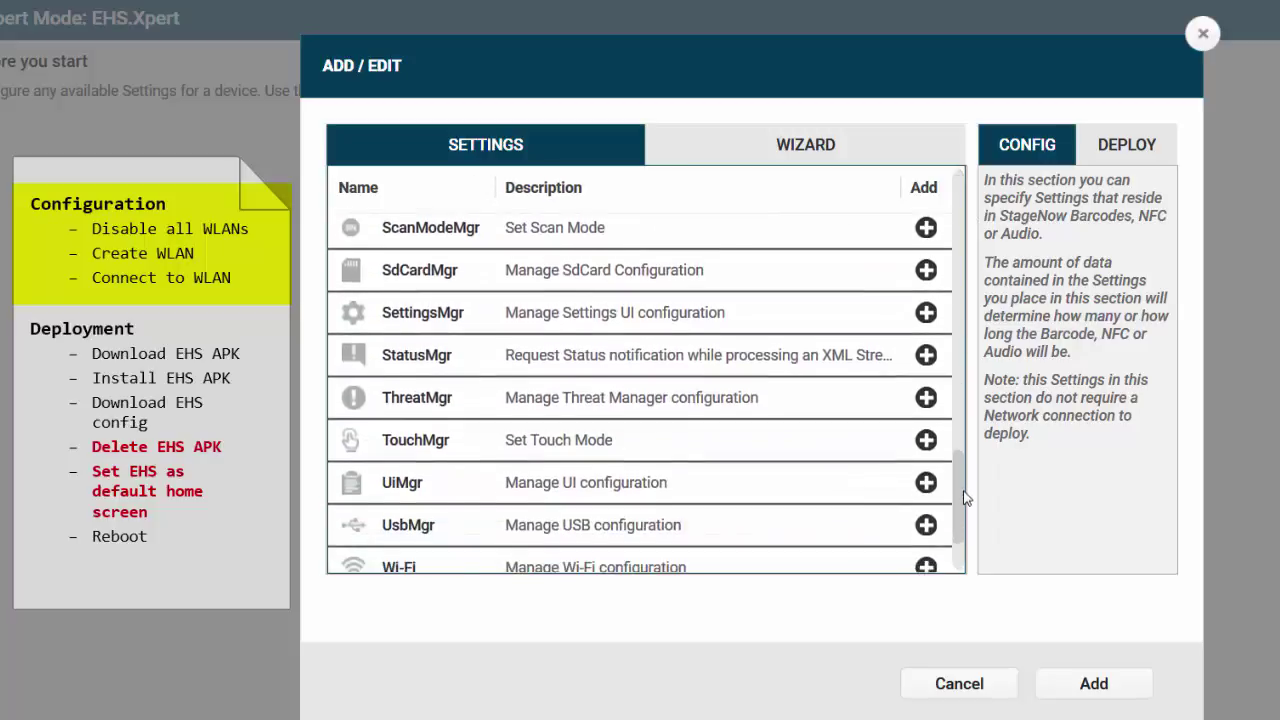
left_click(926, 530)
left_click(926, 530)
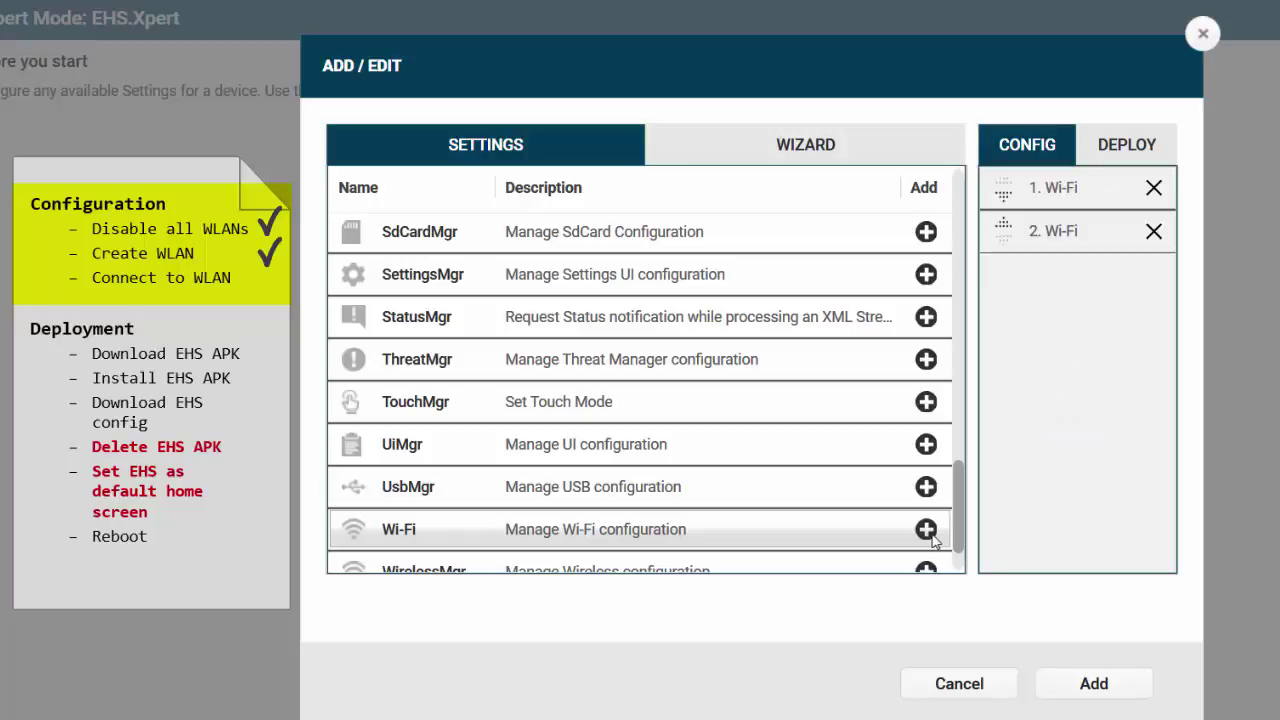
left_click(926, 530)
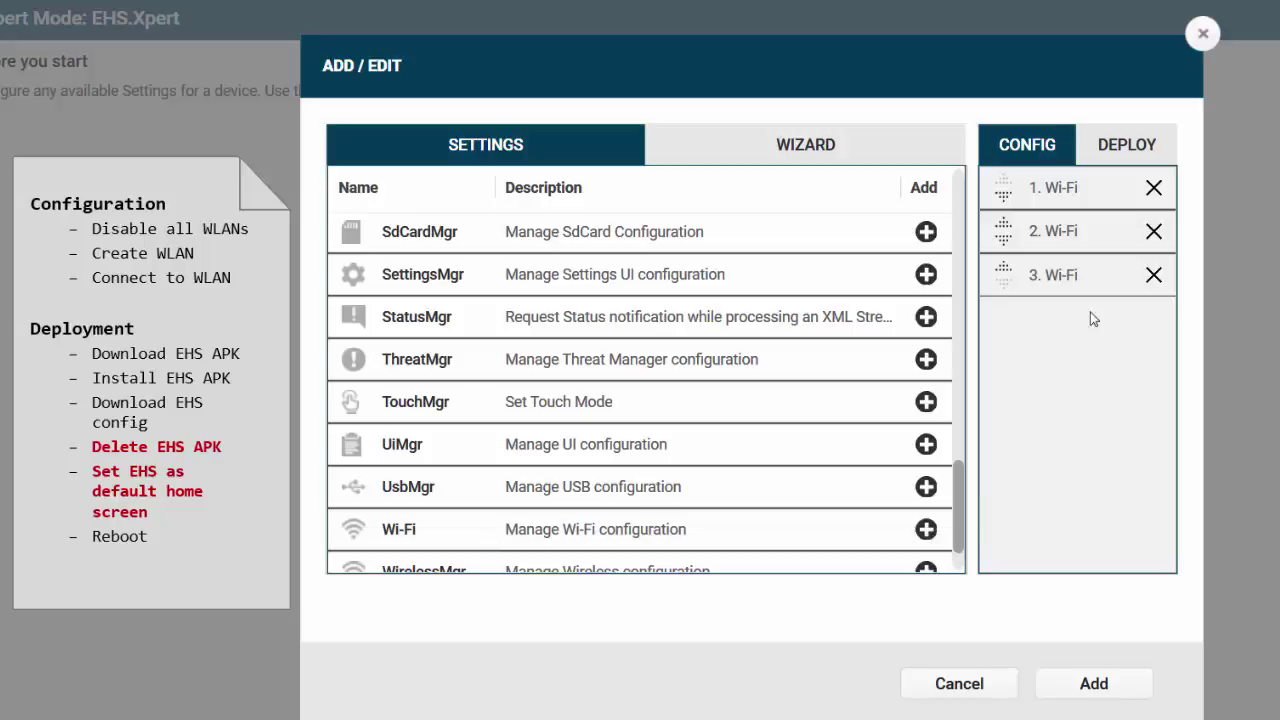
left_click(1127, 147)
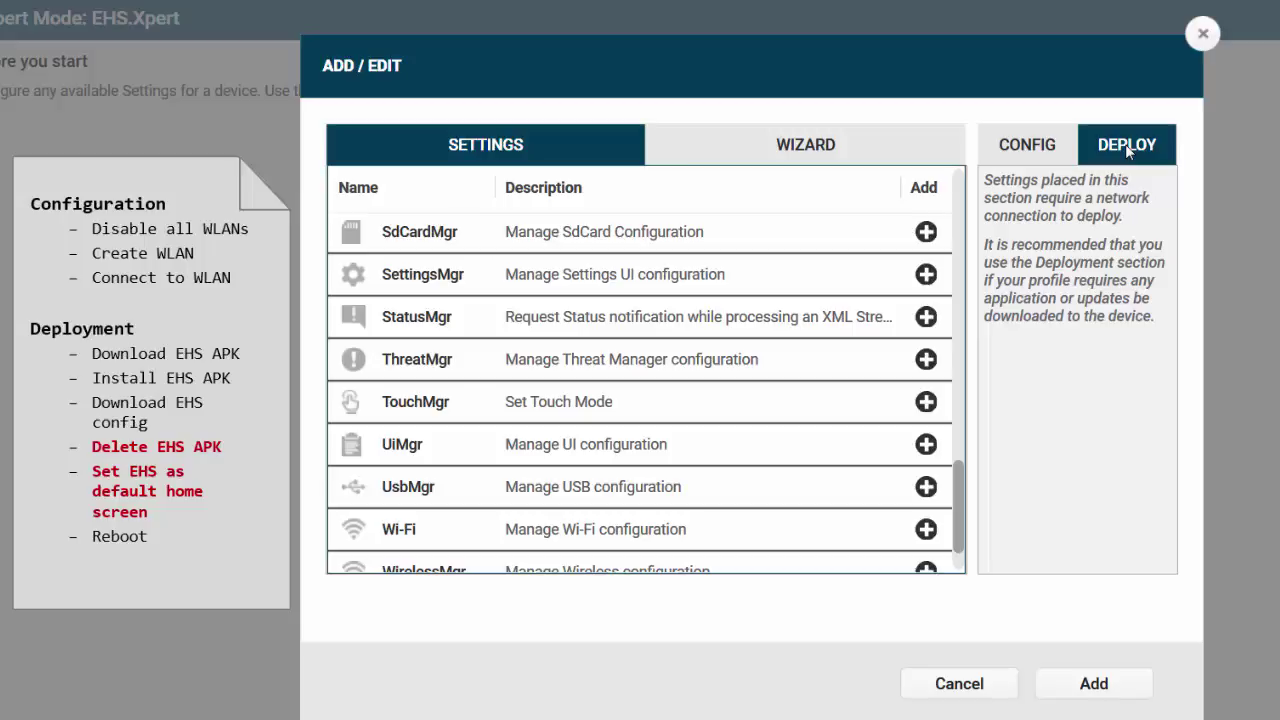
Add FileMgr, AppMgr, FileMgr and Intent settings to the deployment section
scroll(950, 400, "down", 2)
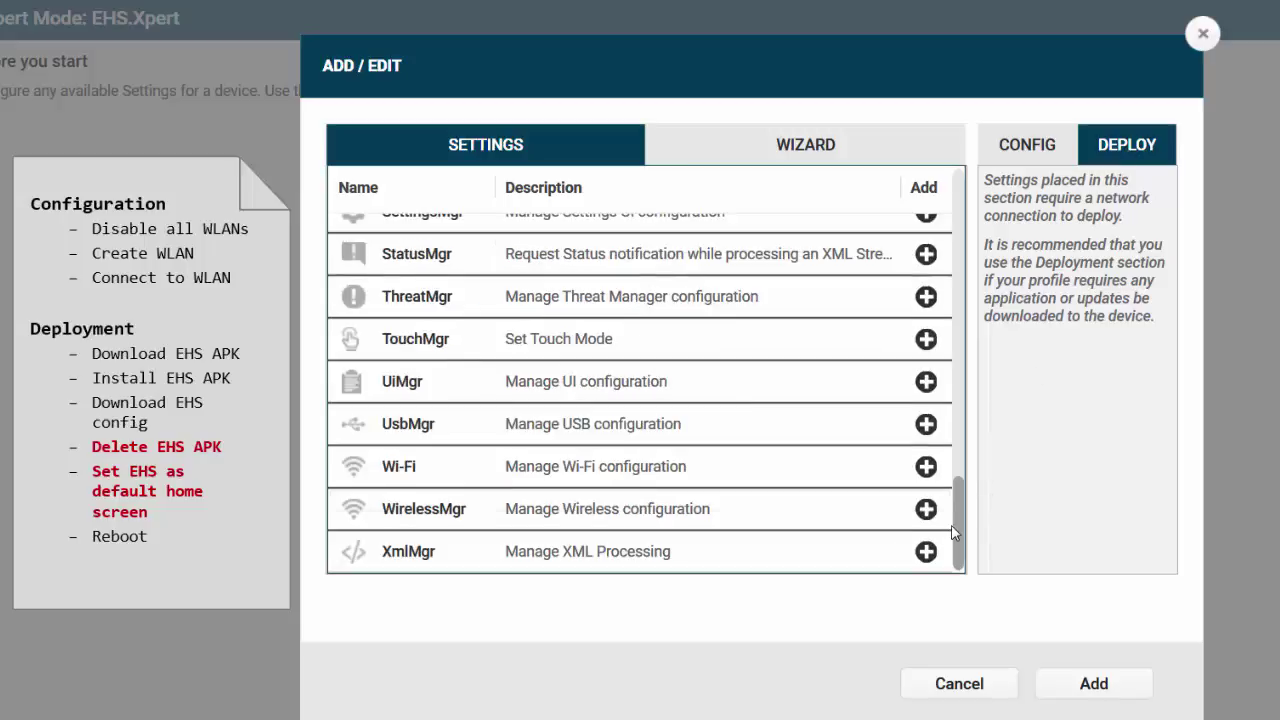
scroll(951, 405, "up", 1)
scroll(940, 373, "up", 5)
scroll(940, 373, "up", 3)
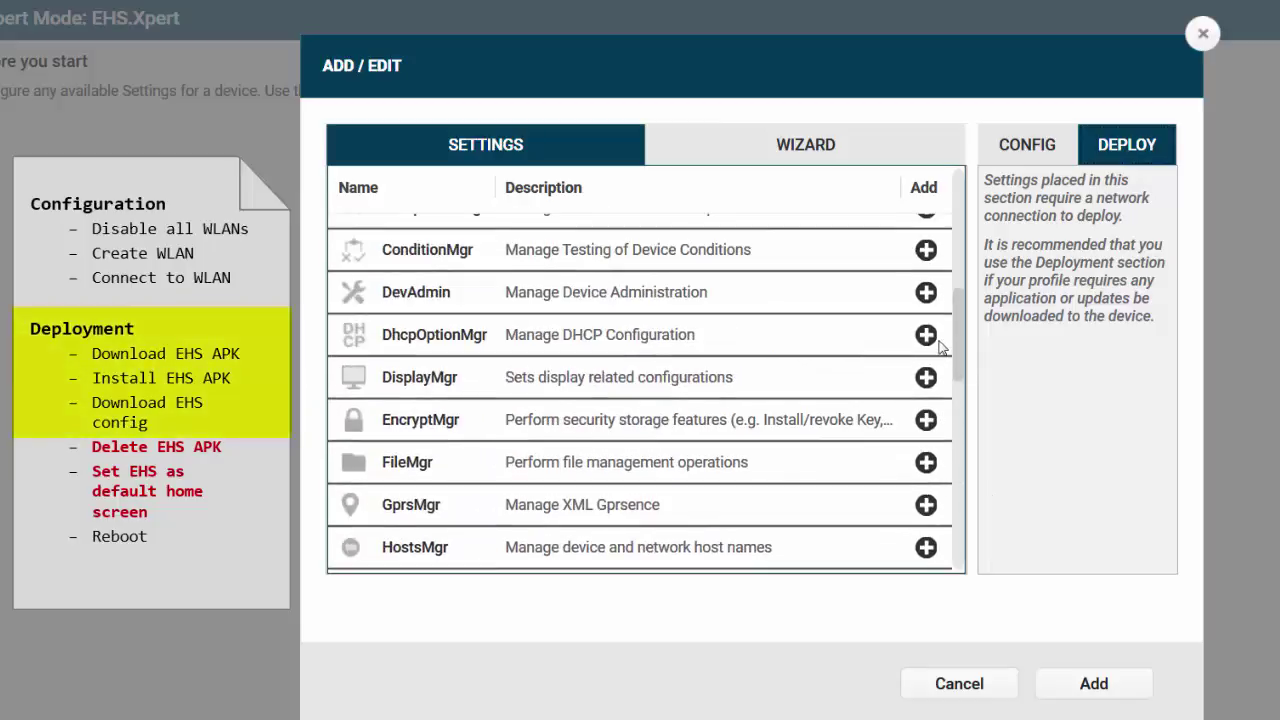
left_click(926, 464)
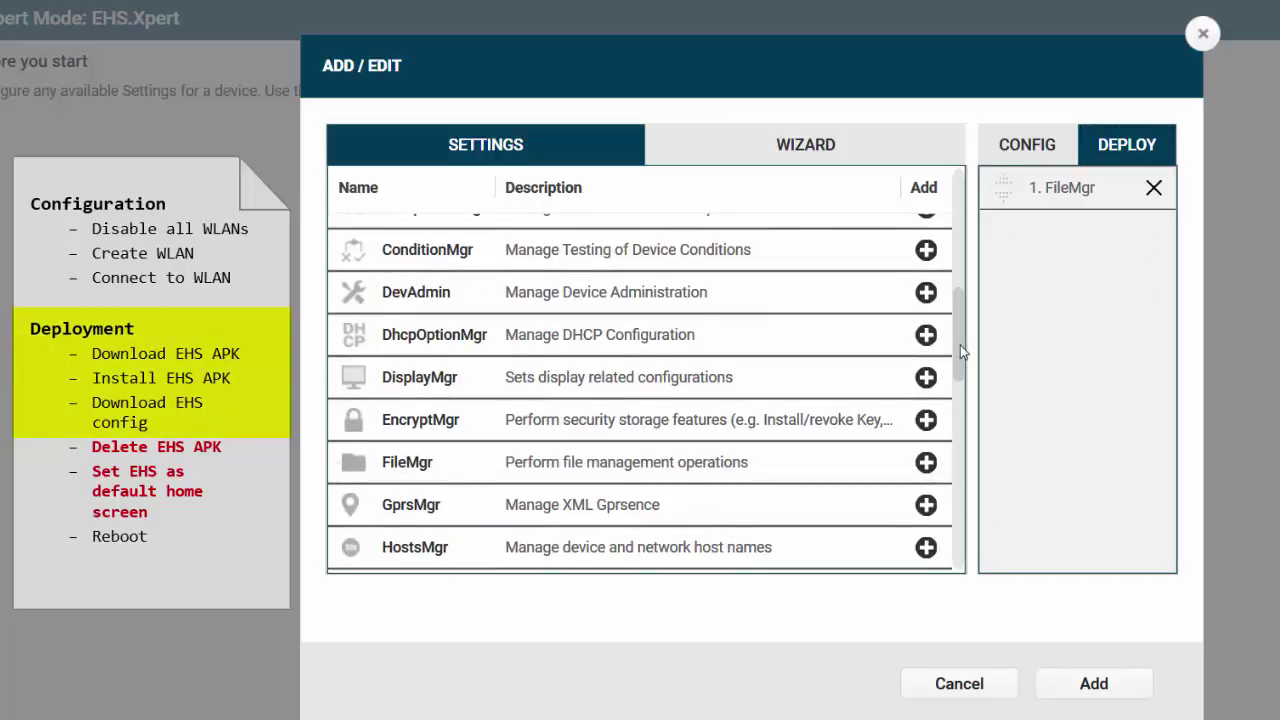
left_click_drag(960, 345, 969, 238)
left_click(926, 295)
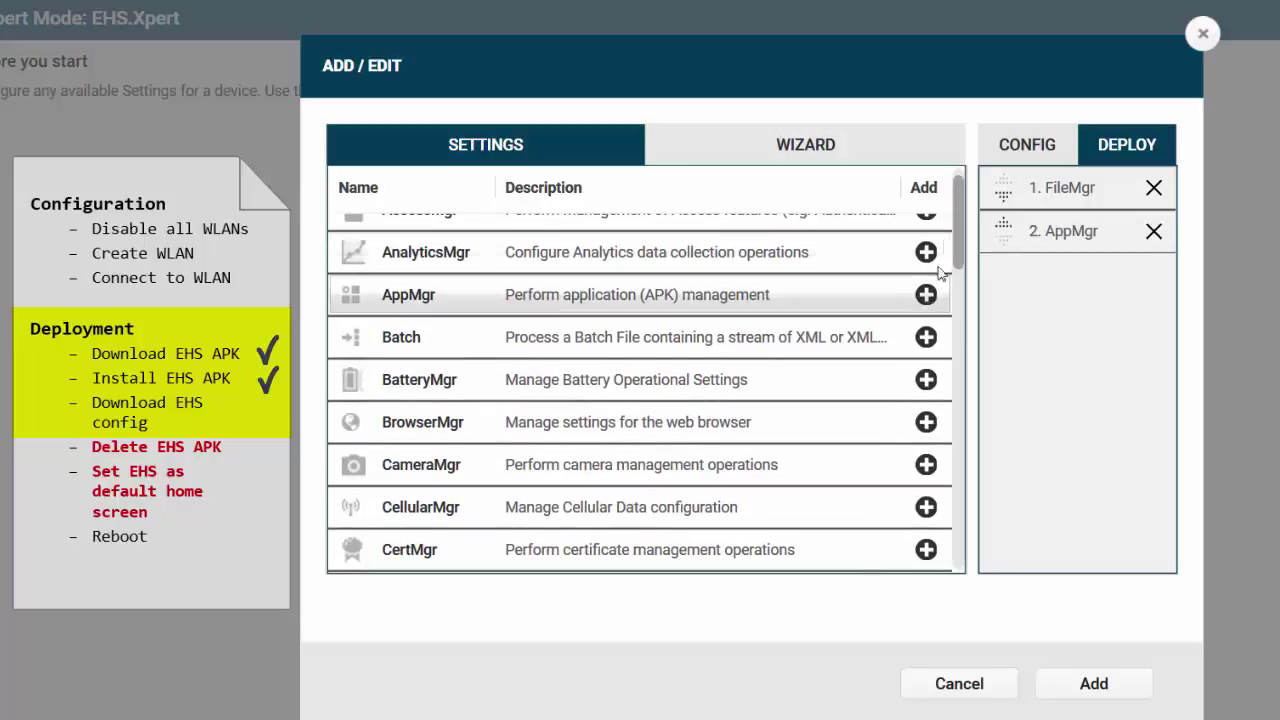
left_click_drag(965, 275, 959, 368)
left_click(925, 532)
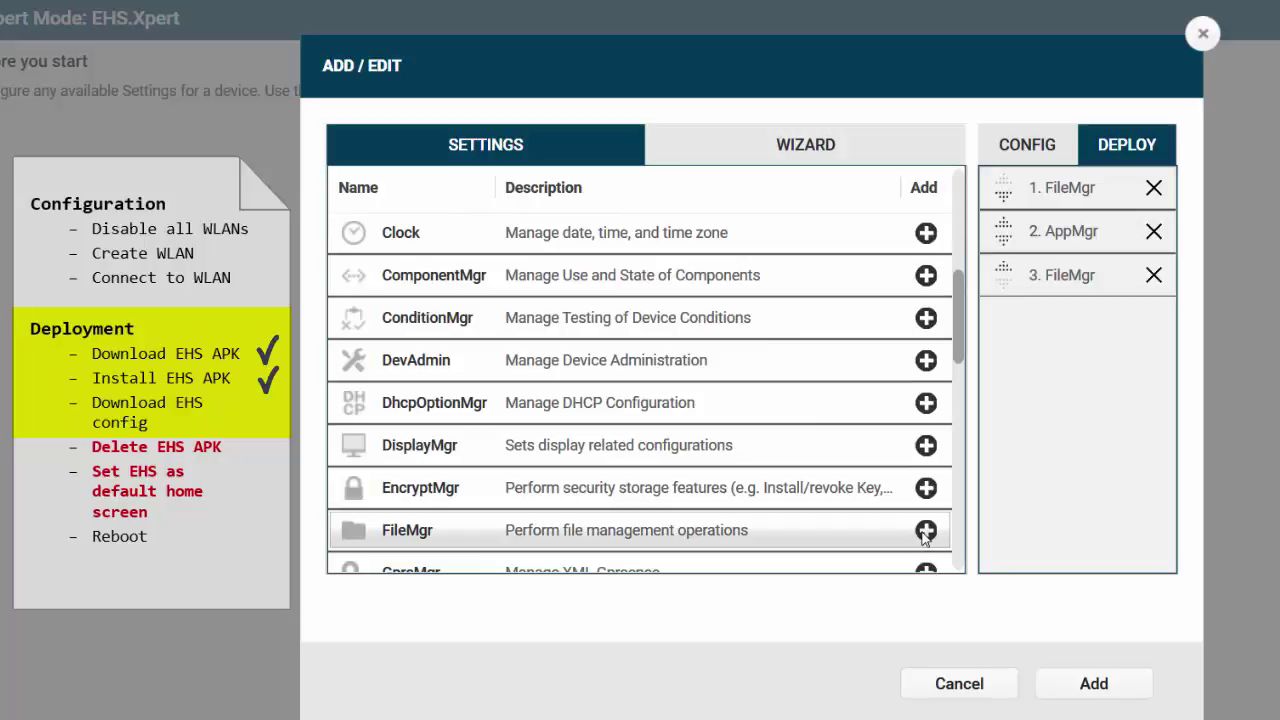
left_click_drag(960, 349, 960, 394)
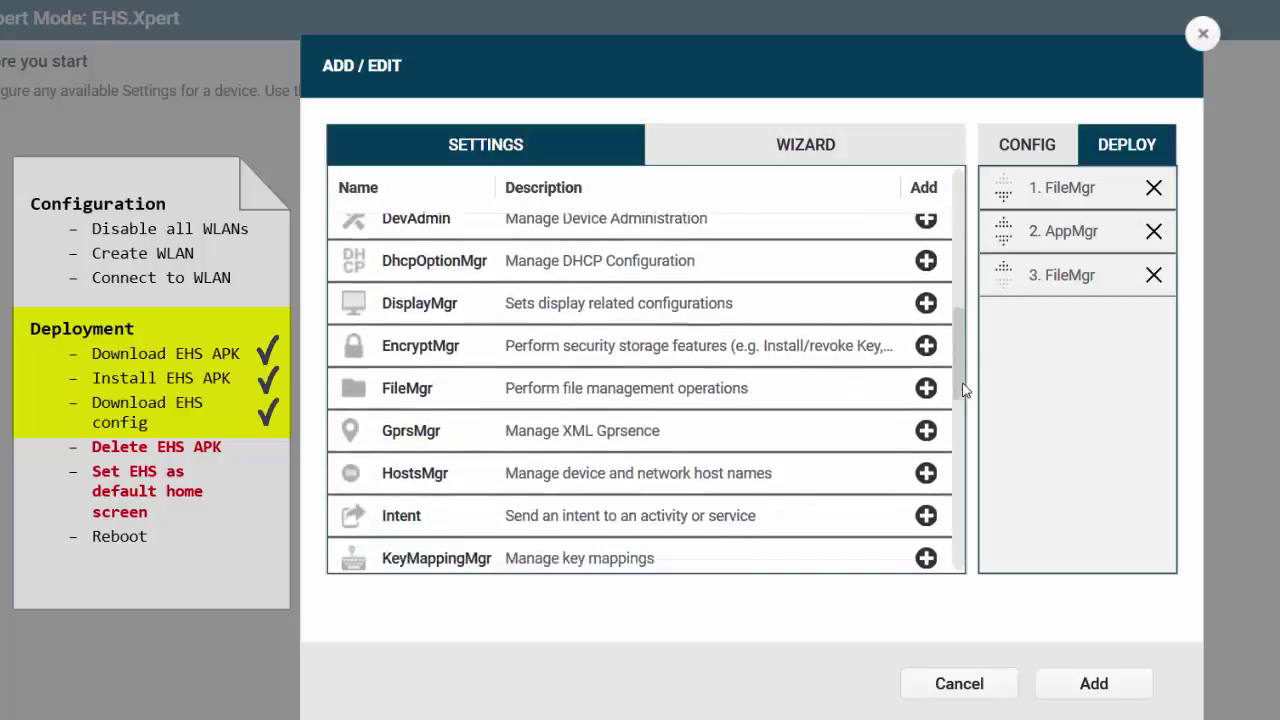
left_click(926, 487)
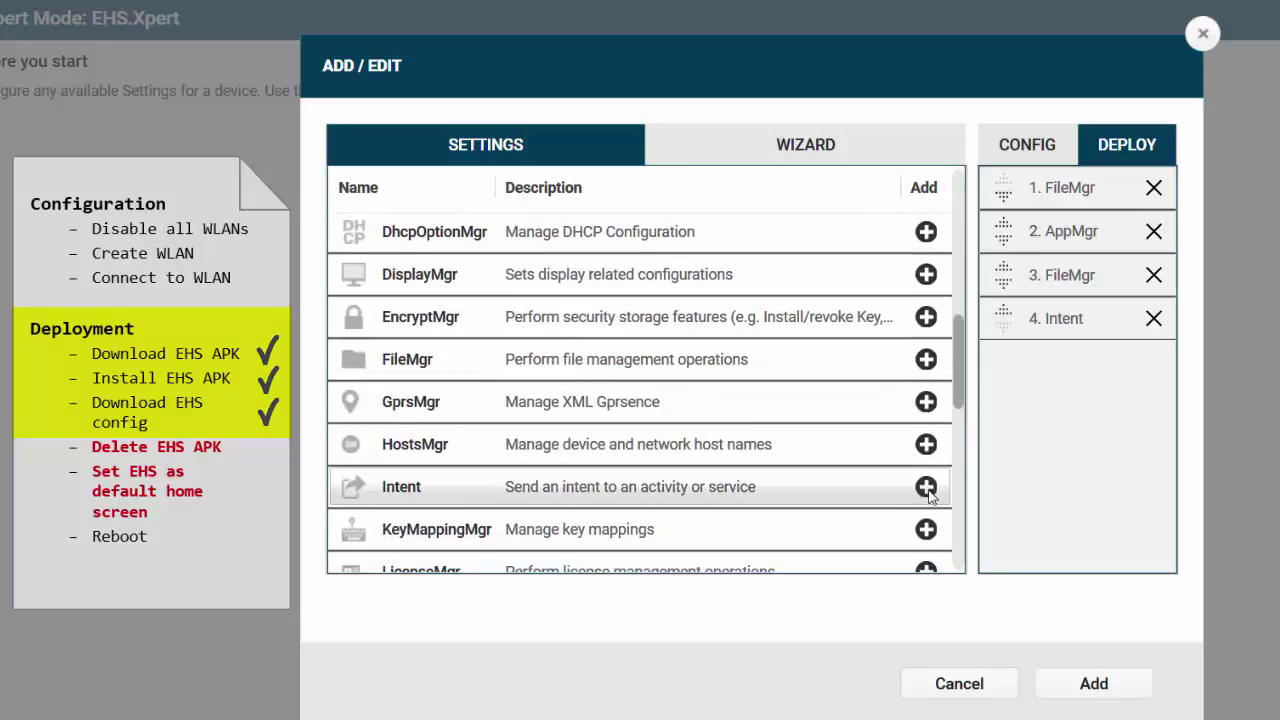
Add FileMgr, AppMgr and PowerMgr, moving the second AppMgr up to fifth place
left_click(927, 360)
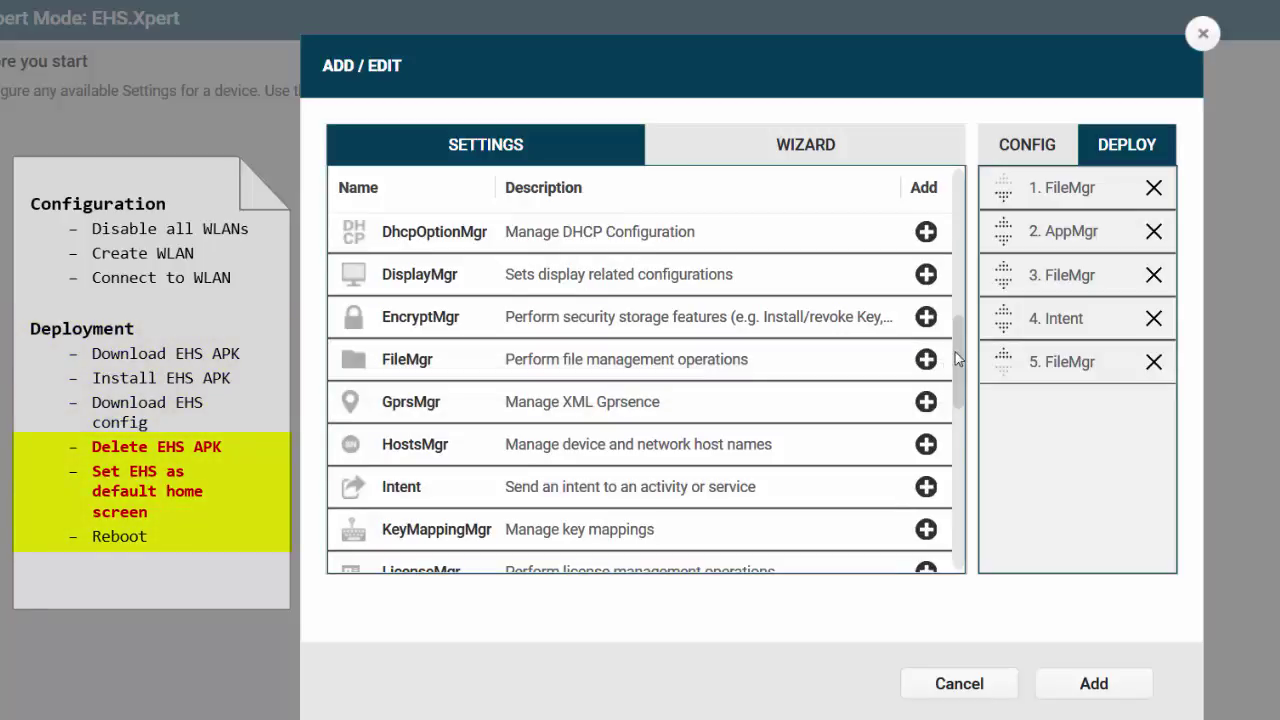
left_click_drag(960, 358, 960, 225)
left_click(923, 246)
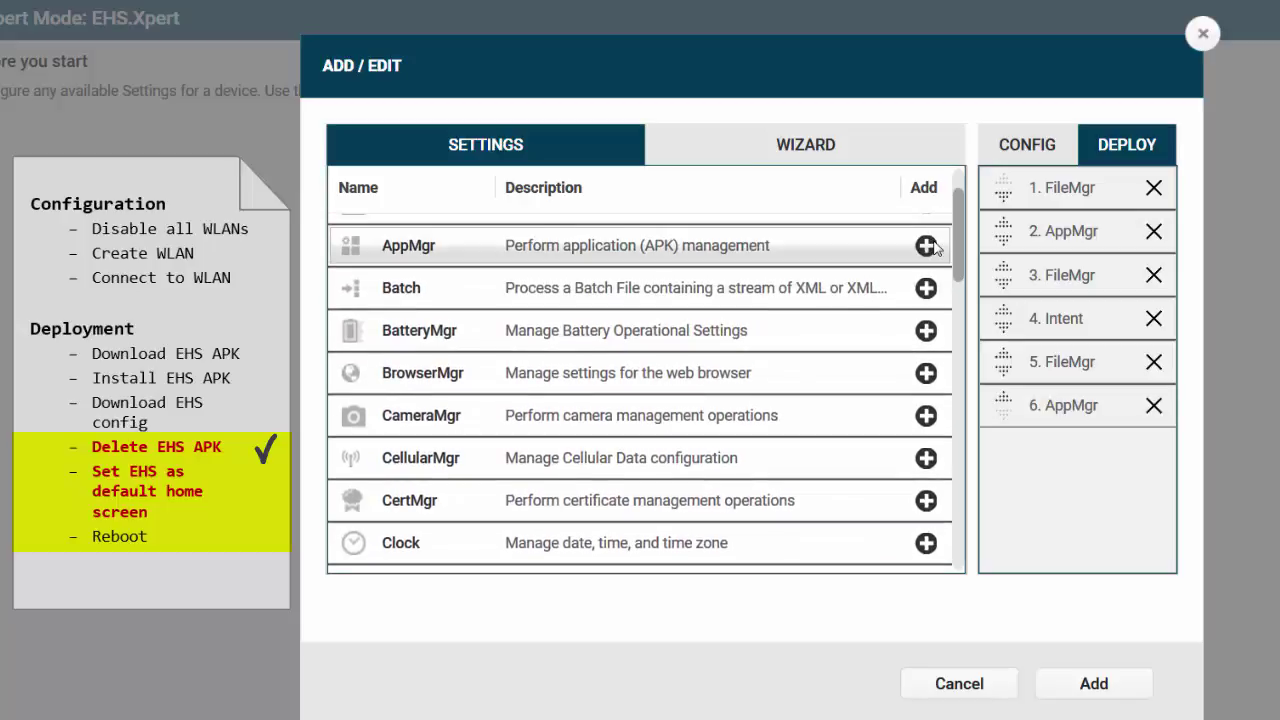
left_click_drag(962, 285, 963, 463)
left_click(926, 503)
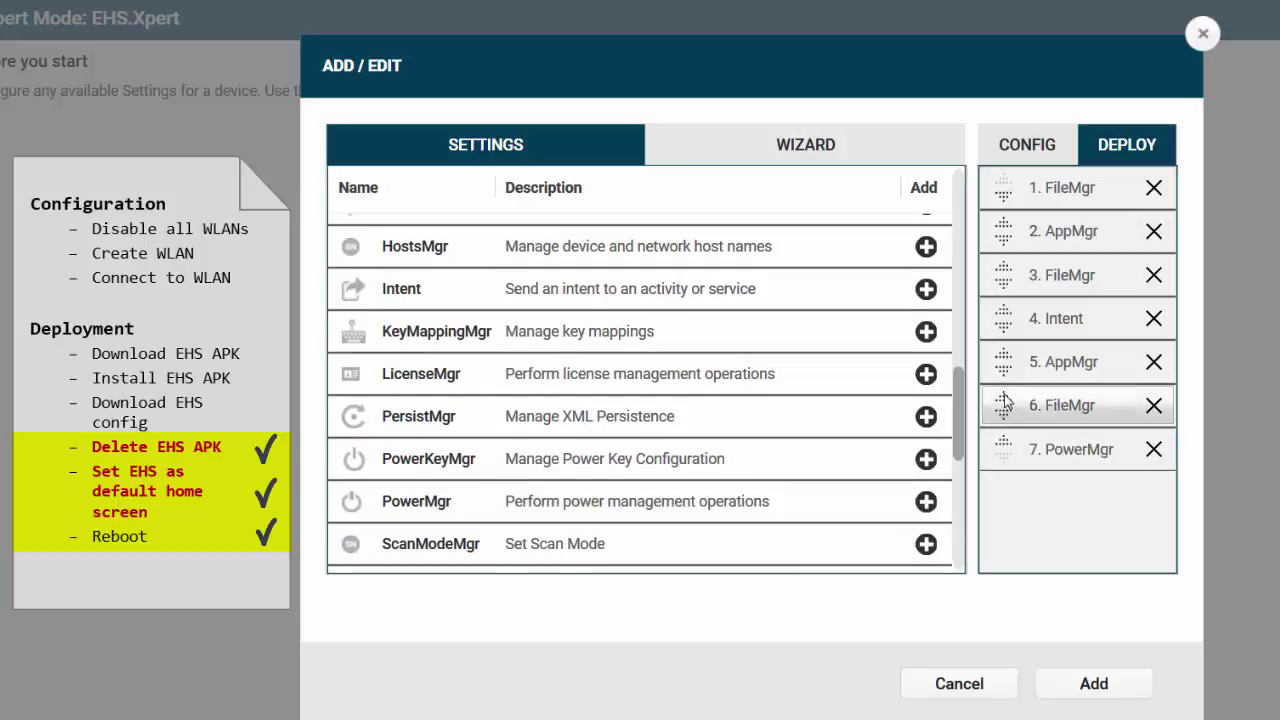
left_click_drag(1005, 400, 1002, 378)
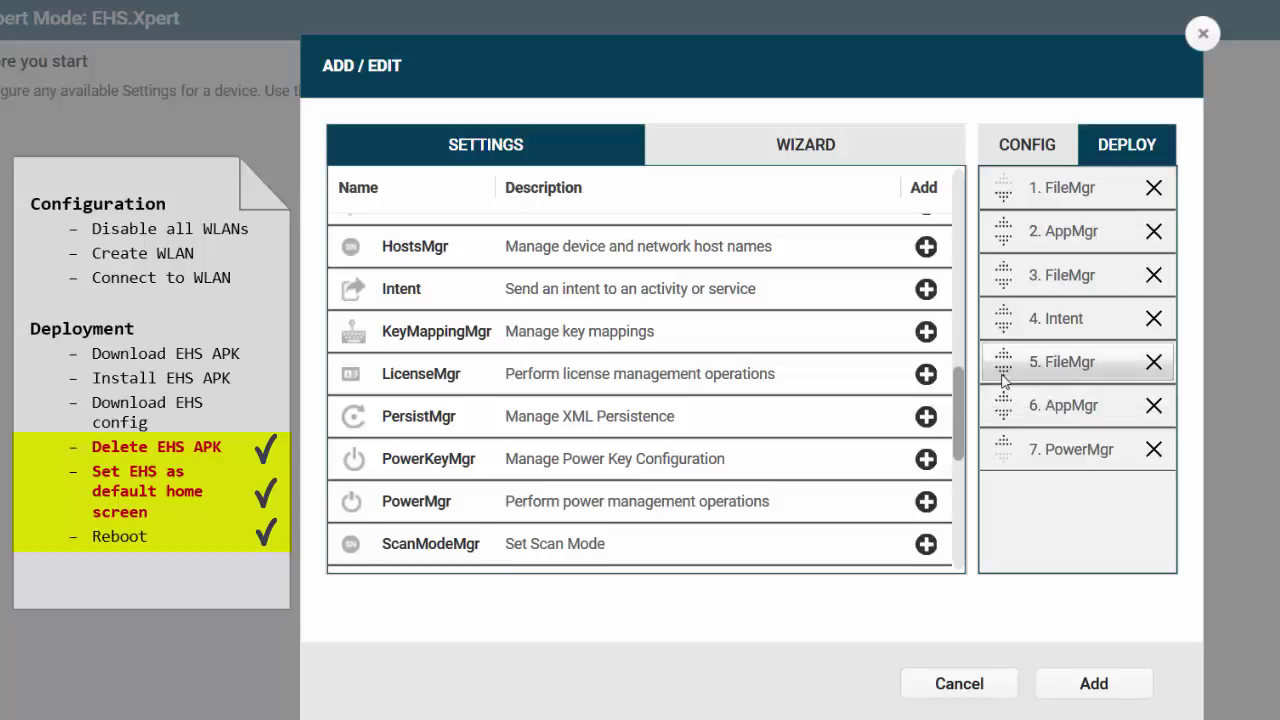
Save the configuration settings and set the first Wi-Fi step to reuse WLAN.DisableAll
left_click(1088, 685)
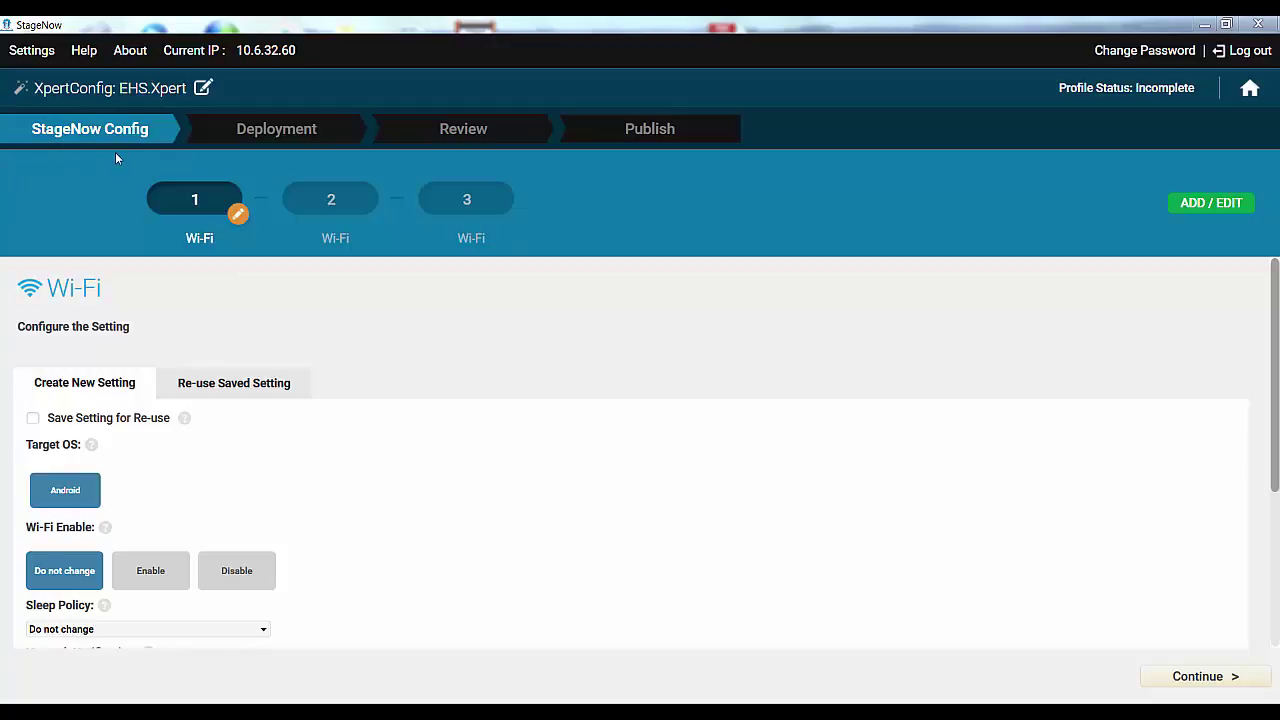
left_click(1212, 203)
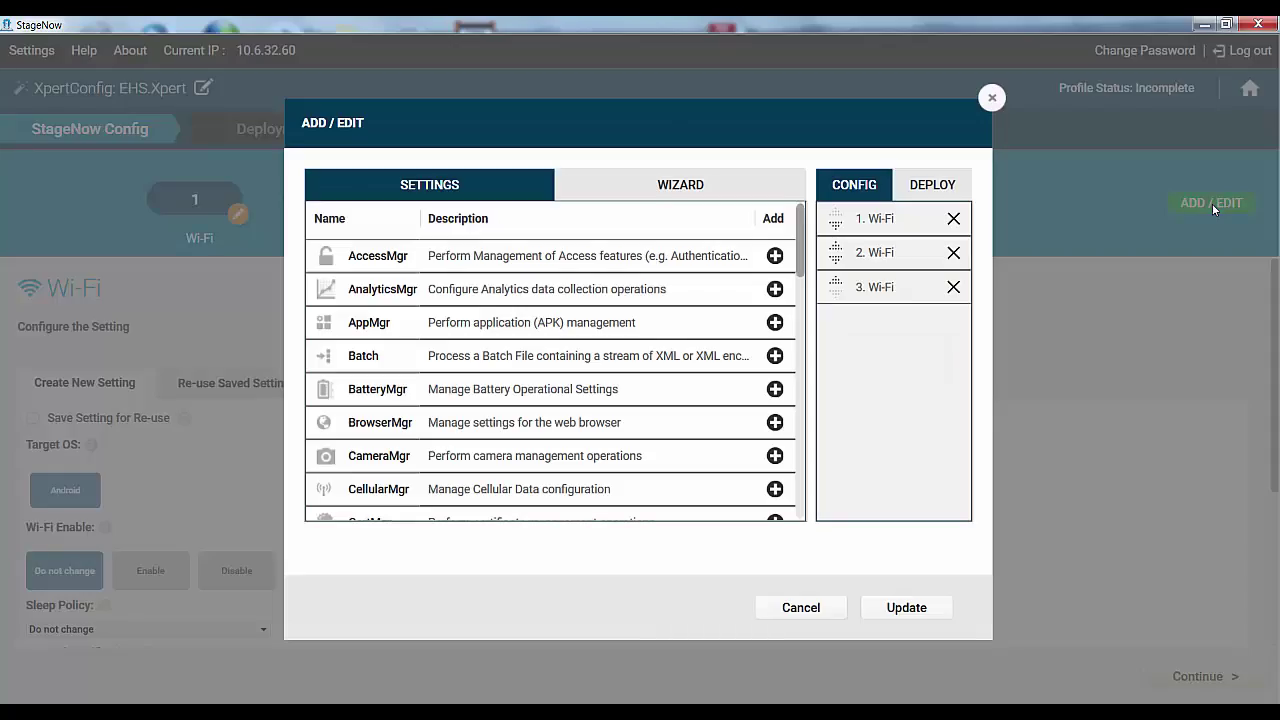
left_click(812, 609)
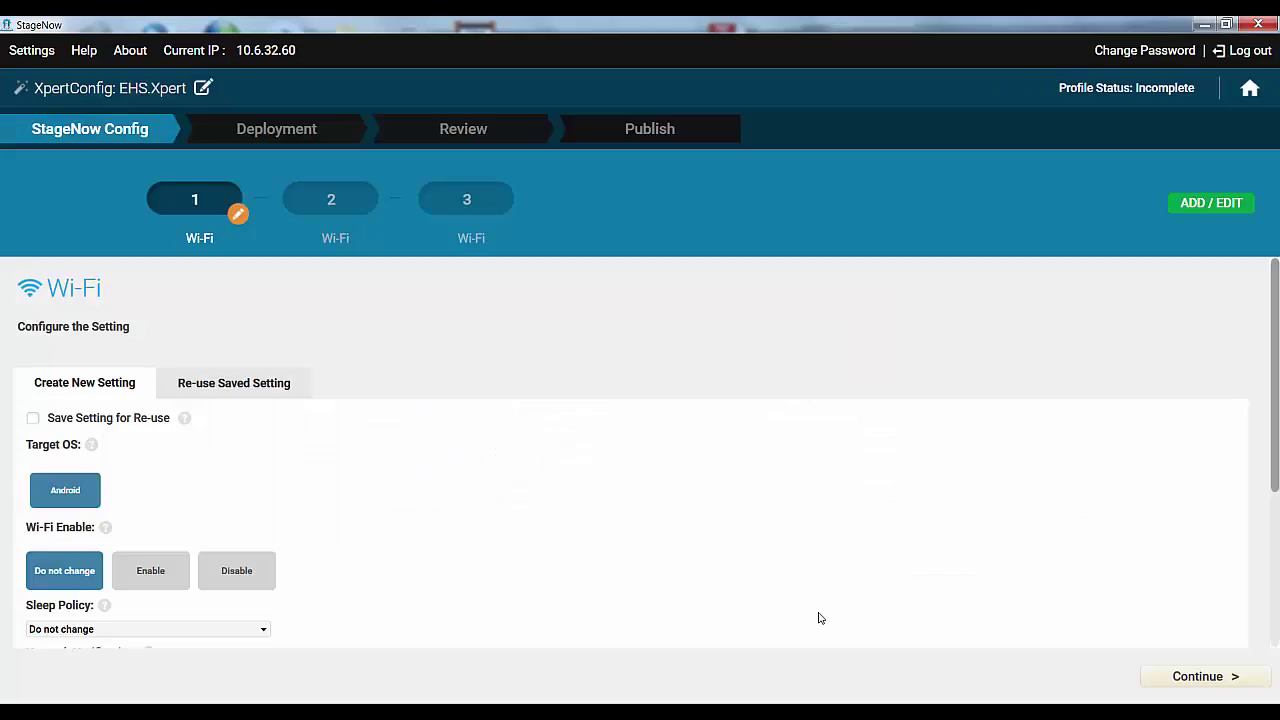
left_click(204, 390)
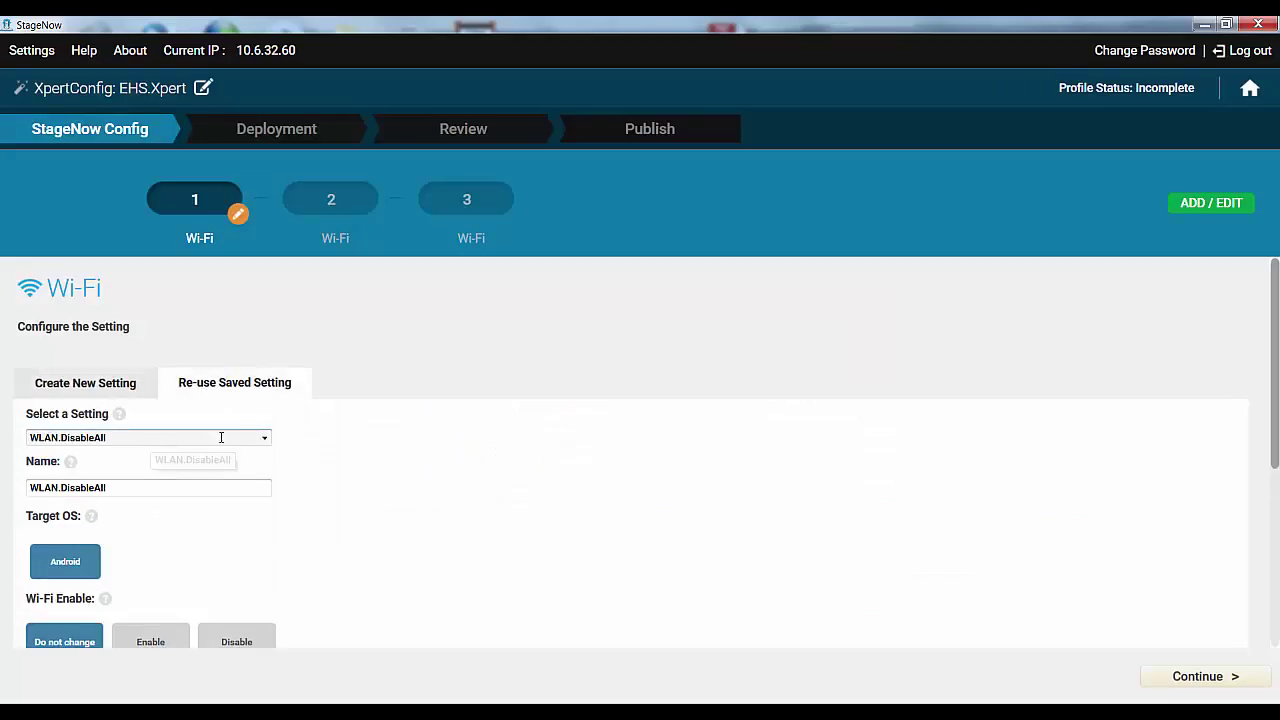
left_click(1225, 682)
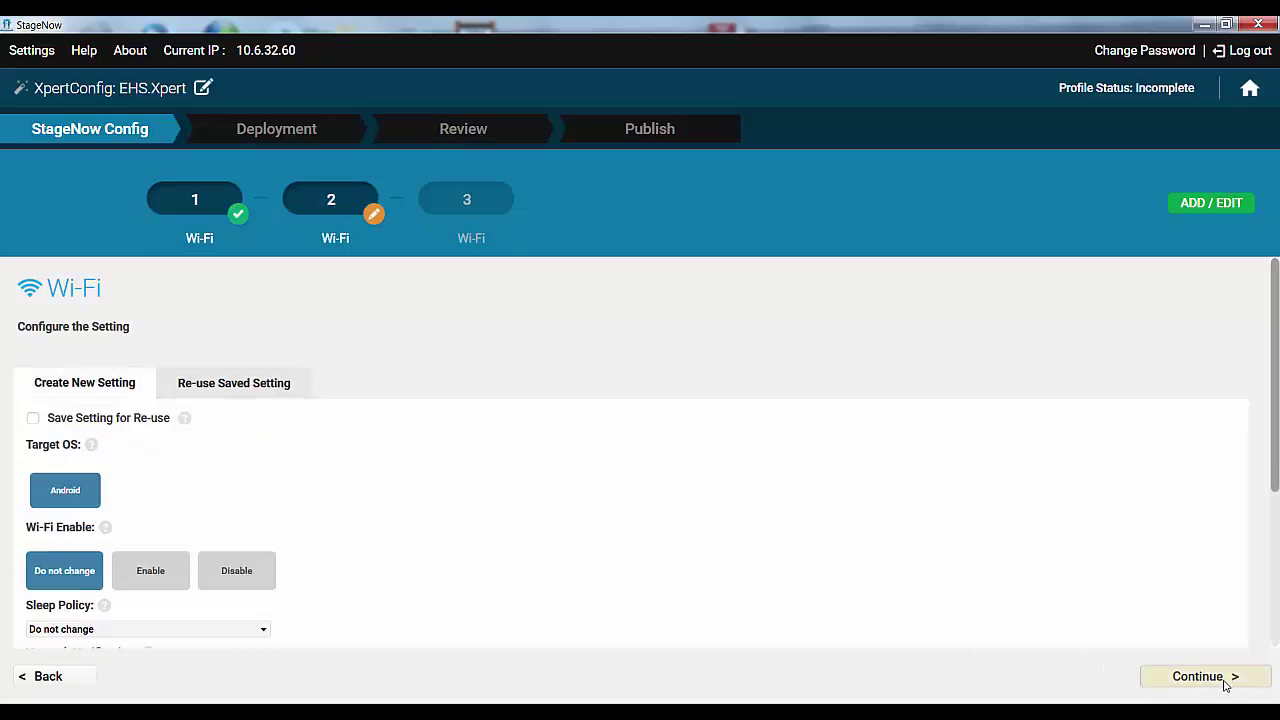
Fill the second and third Wi-Fi steps with saved MyWLAN.Create and MyWLAN.Connect
left_click(243, 396)
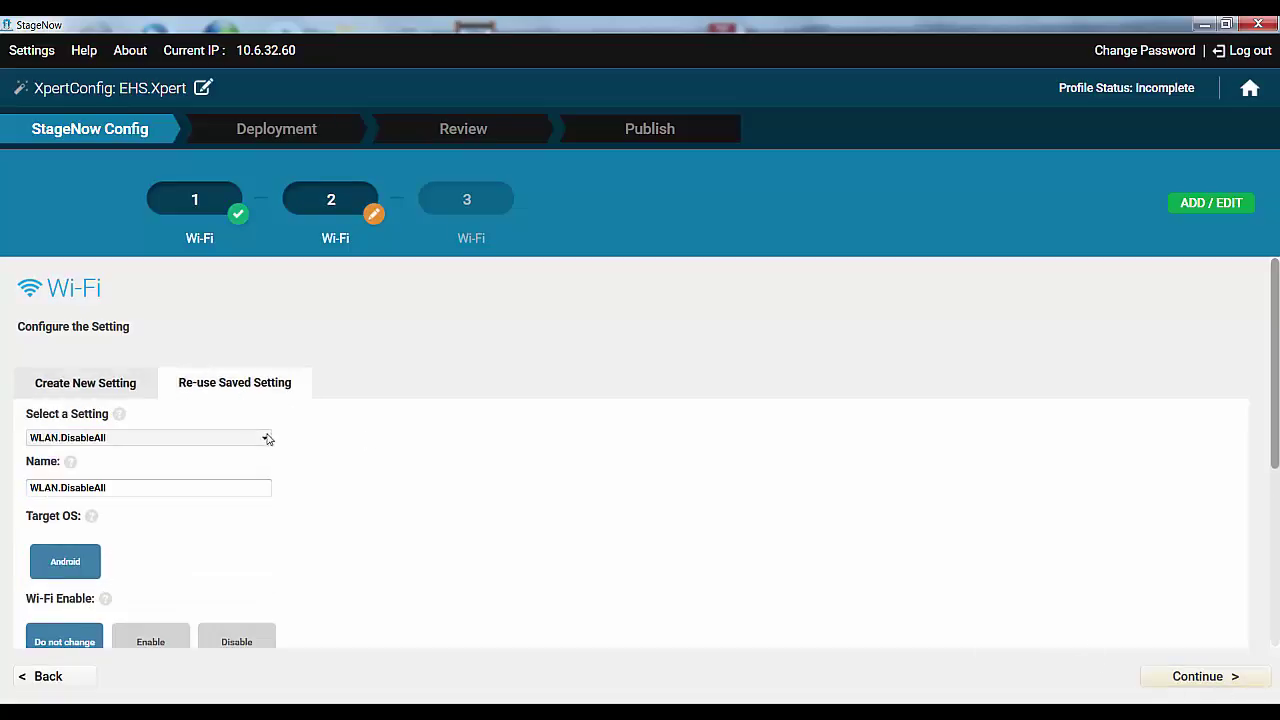
left_click(264, 438)
left_click(249, 466)
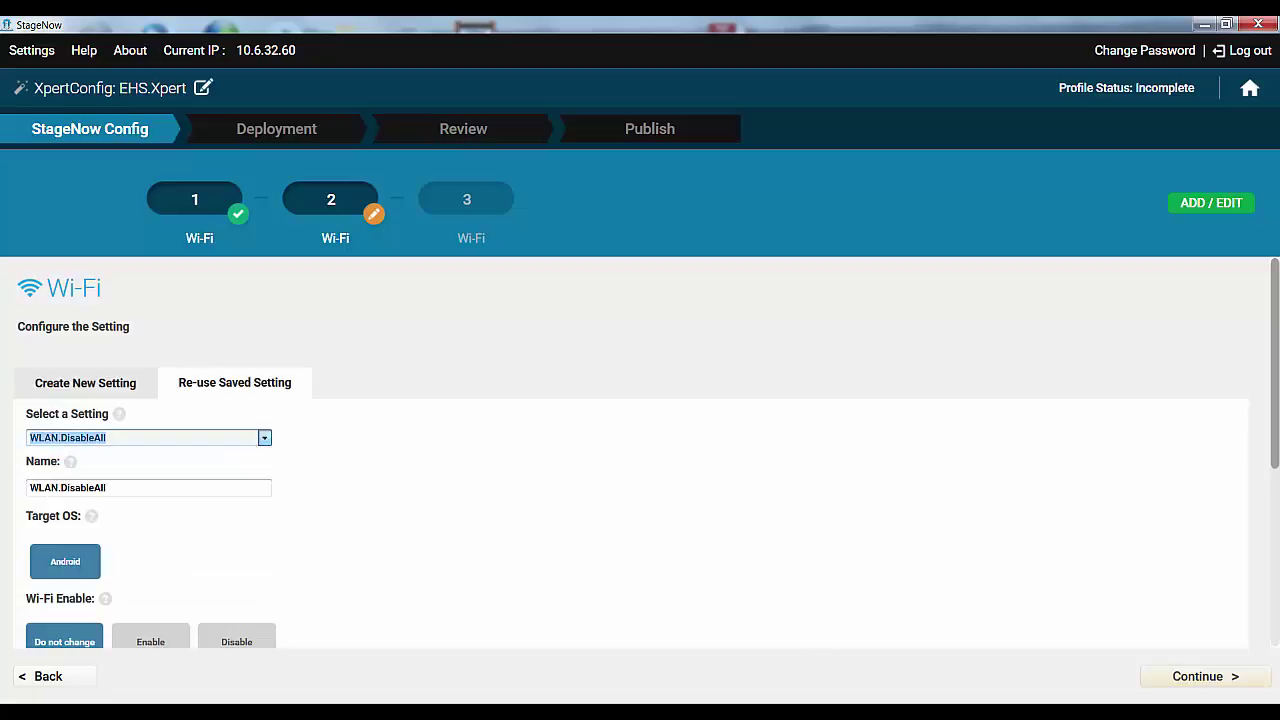
left_click(1200, 678)
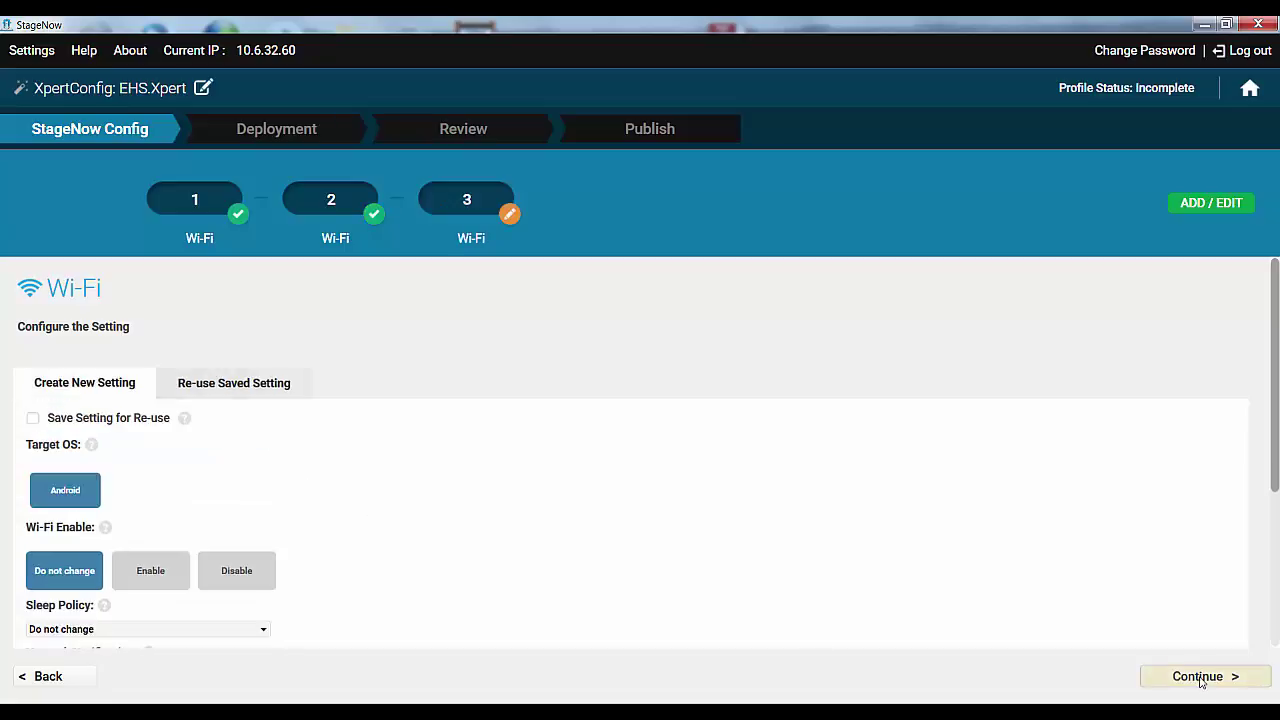
left_click(236, 398)
left_click(264, 440)
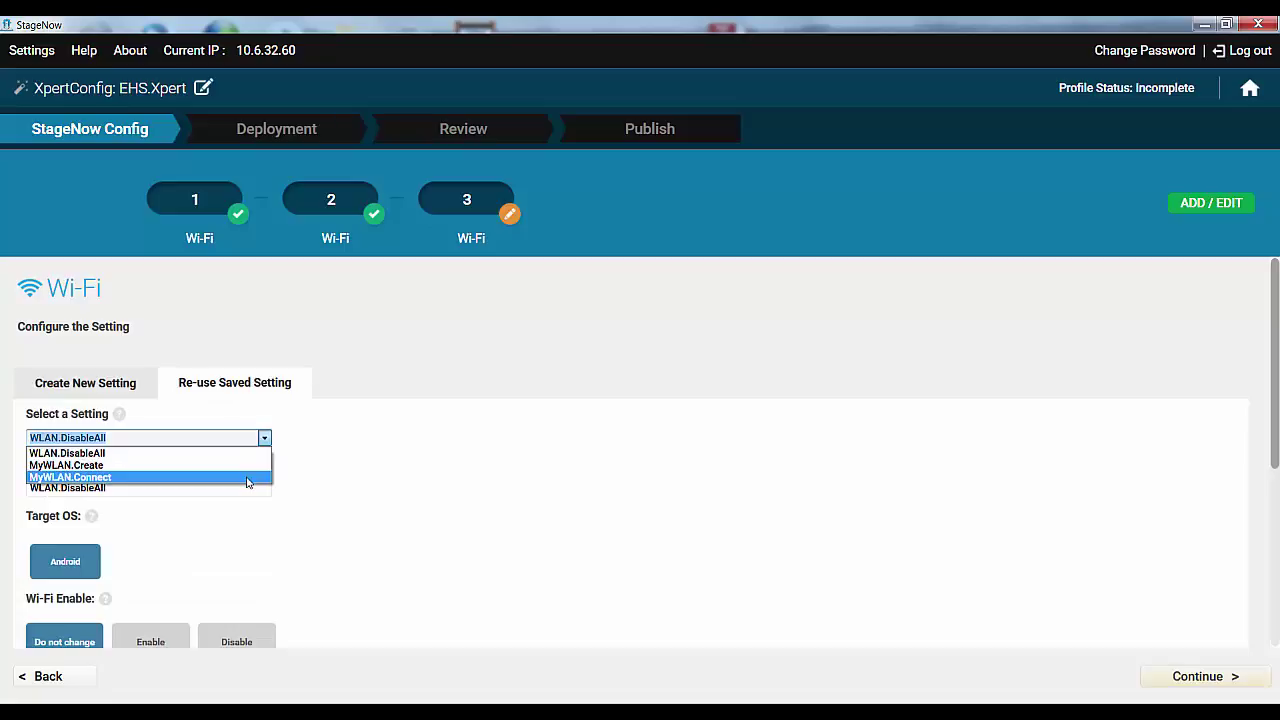
left_click(247, 478)
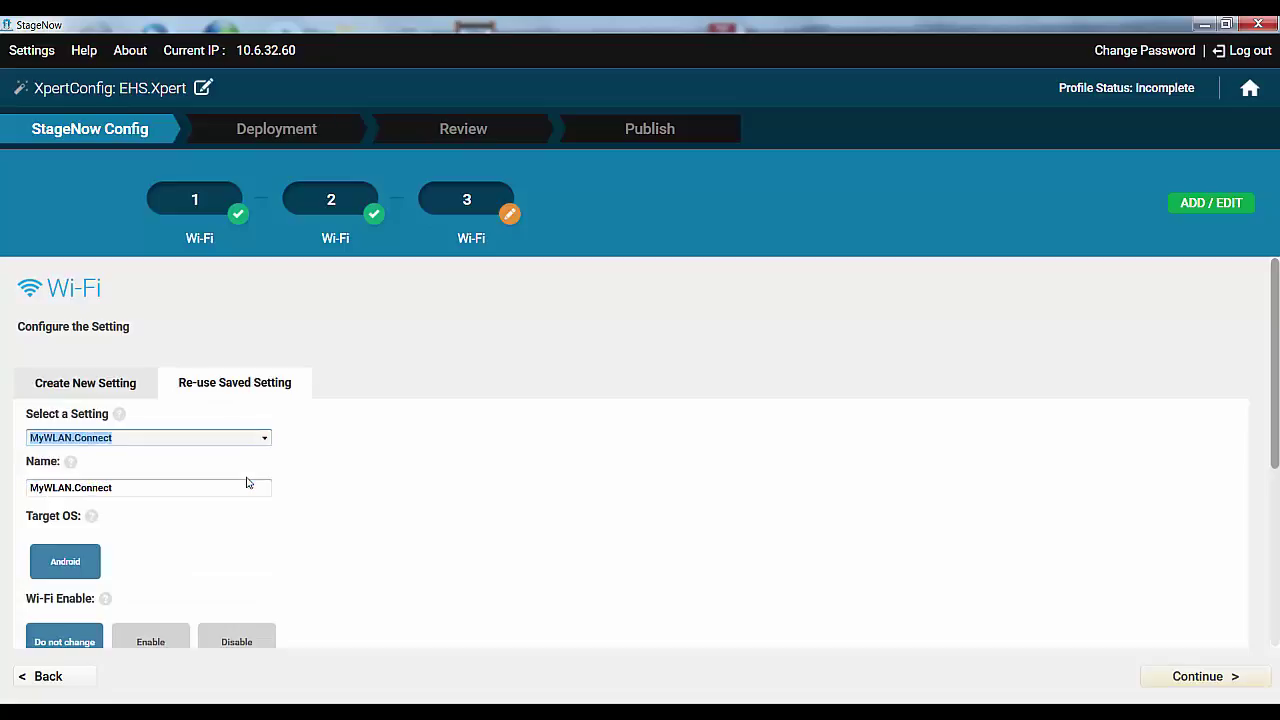
Reuse saved EHS.DownloadAPK and EHS.install for the first two deployment steps
left_click(1208, 684)
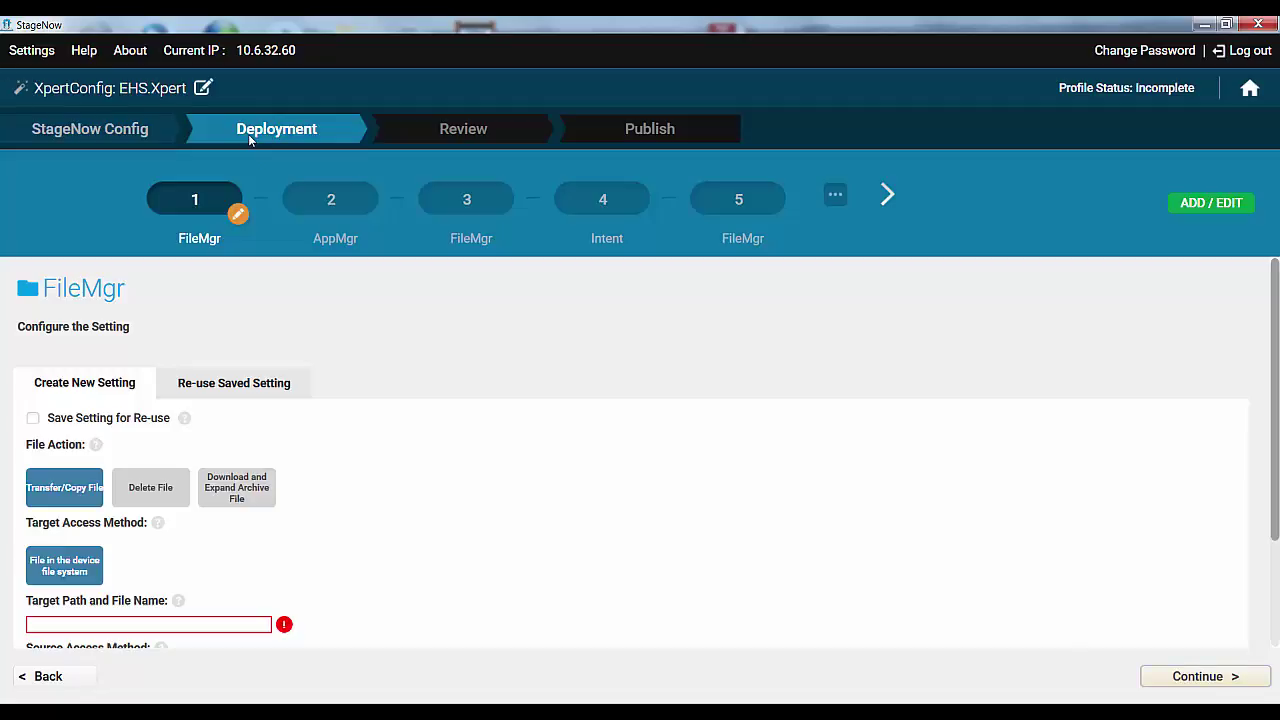
left_click(195, 386)
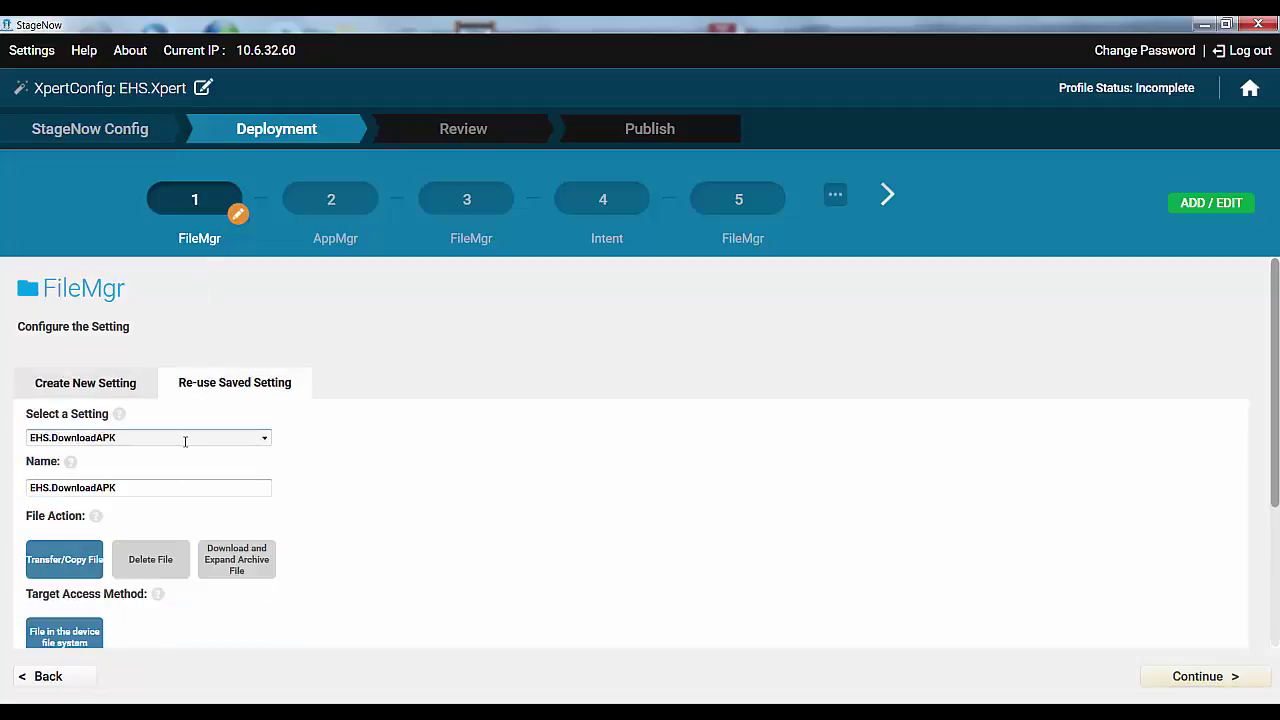
left_click(1172, 677)
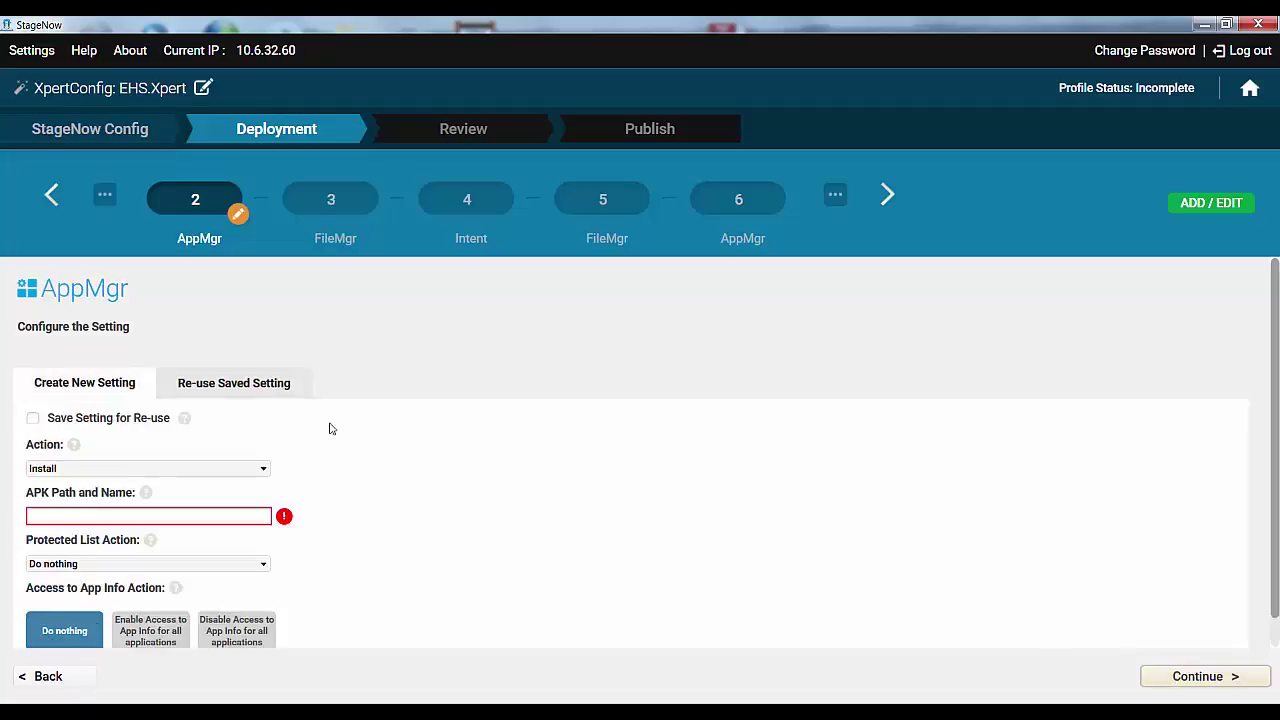
left_click(236, 388)
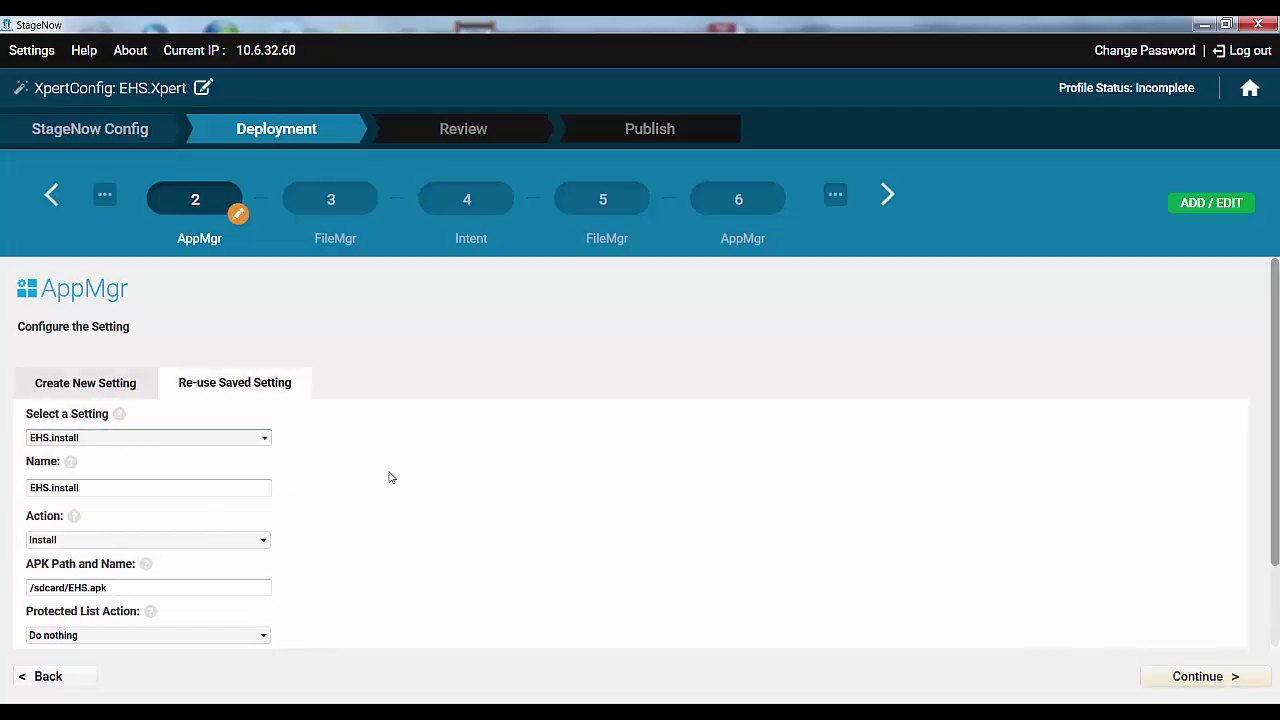
Reuse saved EHS.config.download and EHS.Run for the third and fourth deployment steps
left_click(1182, 681)
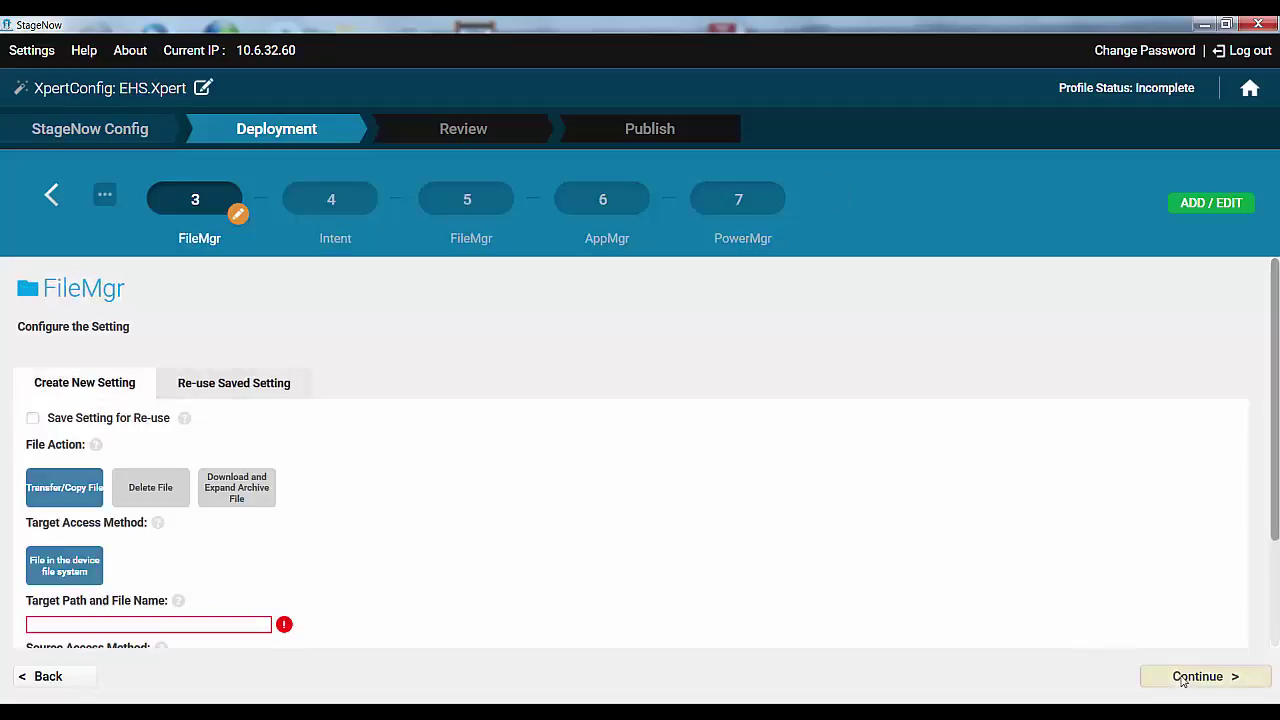
left_click(199, 390)
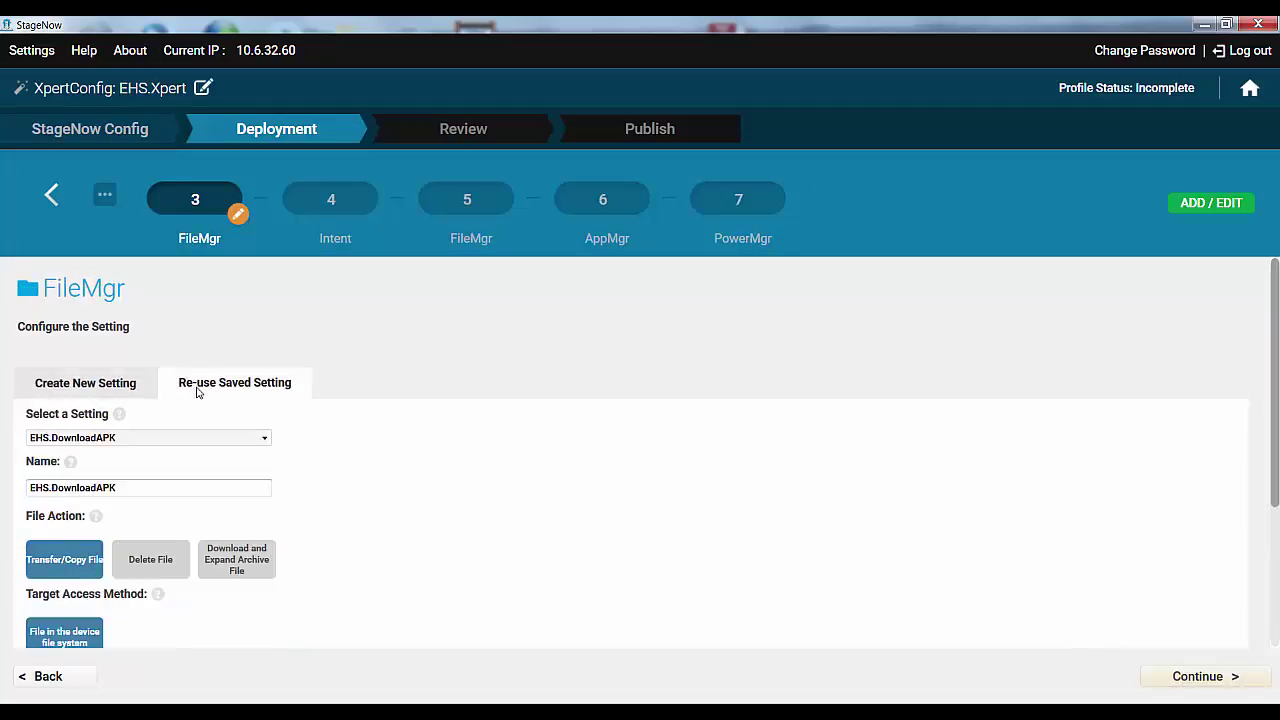
left_click(262, 438)
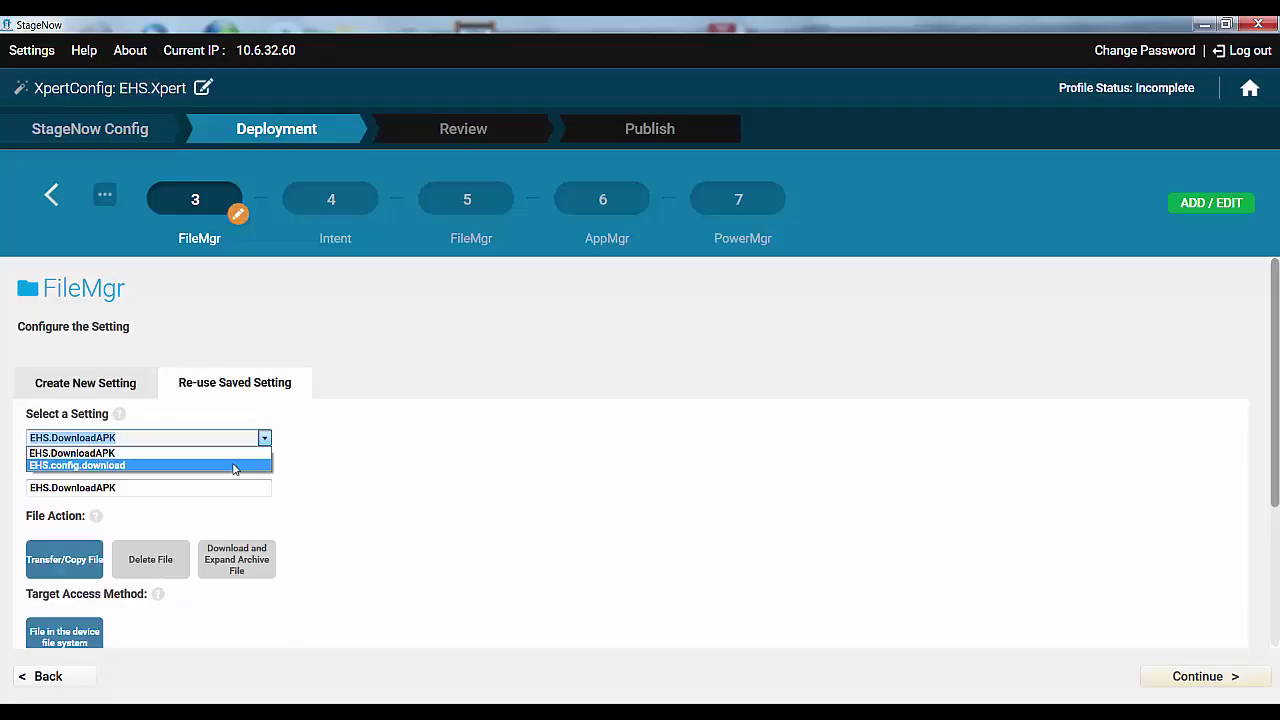
left_click(233, 466)
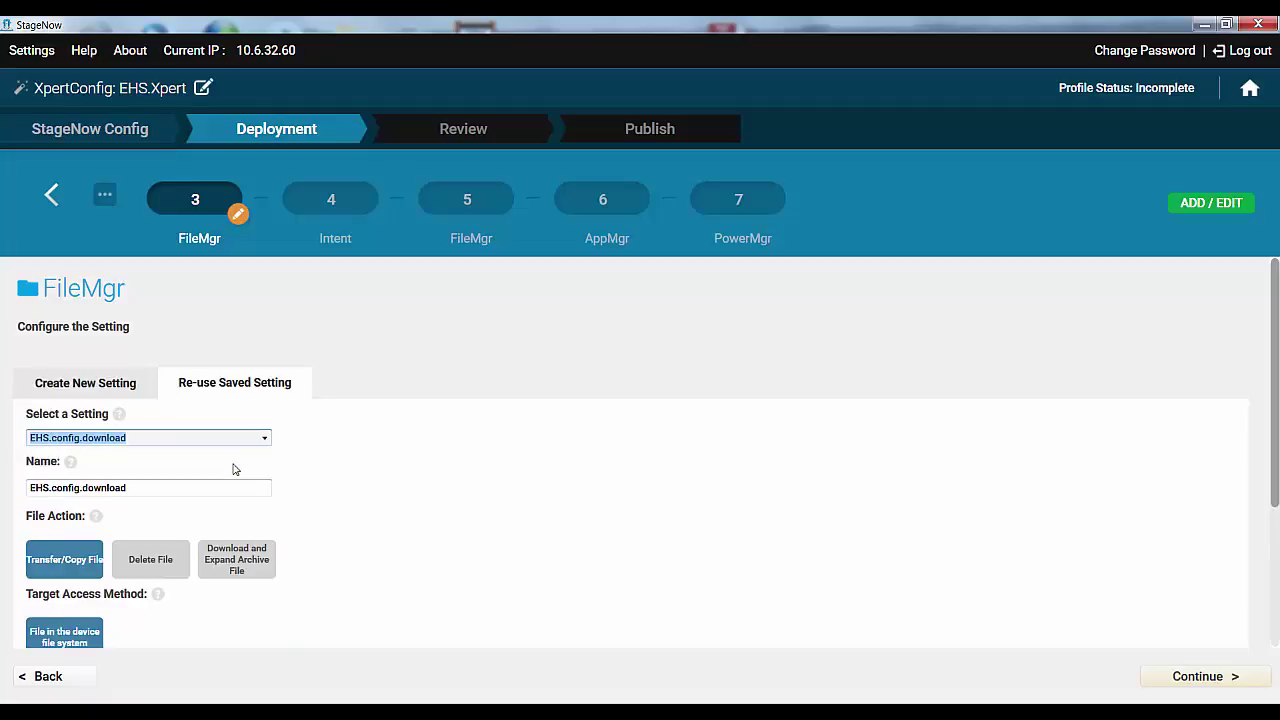
left_click(1174, 676)
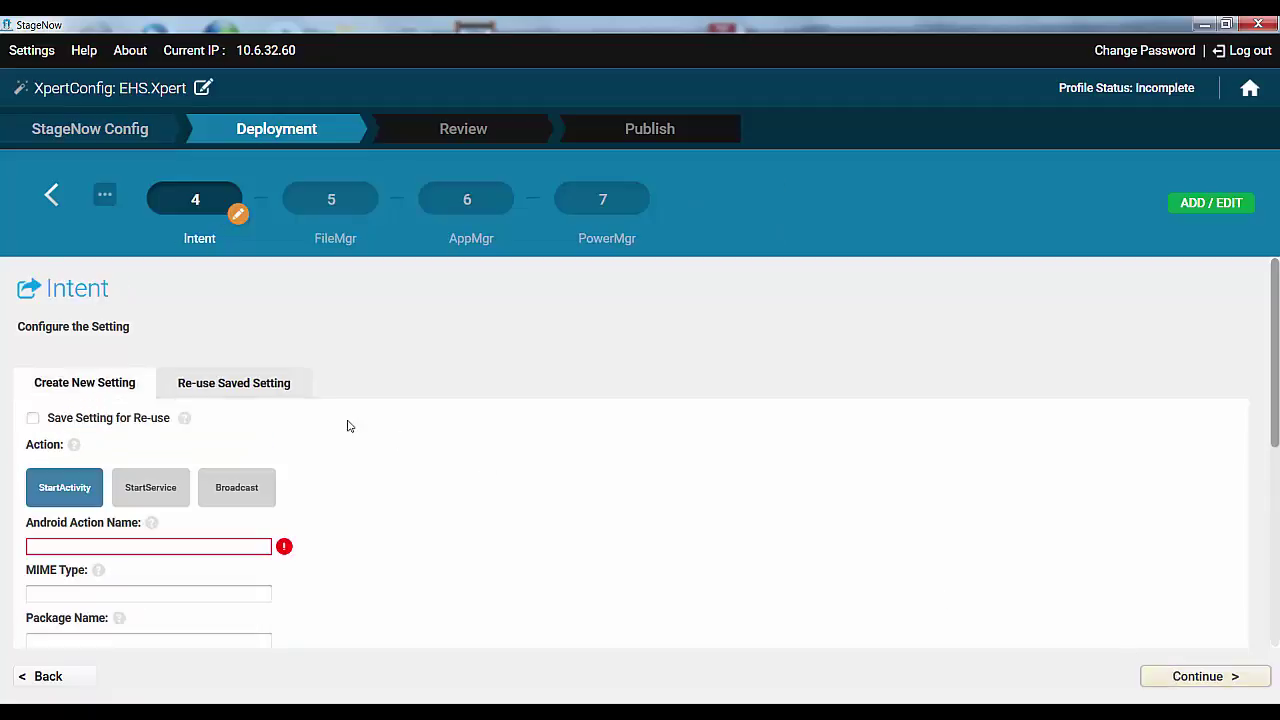
left_click(262, 394)
left_click(262, 438)
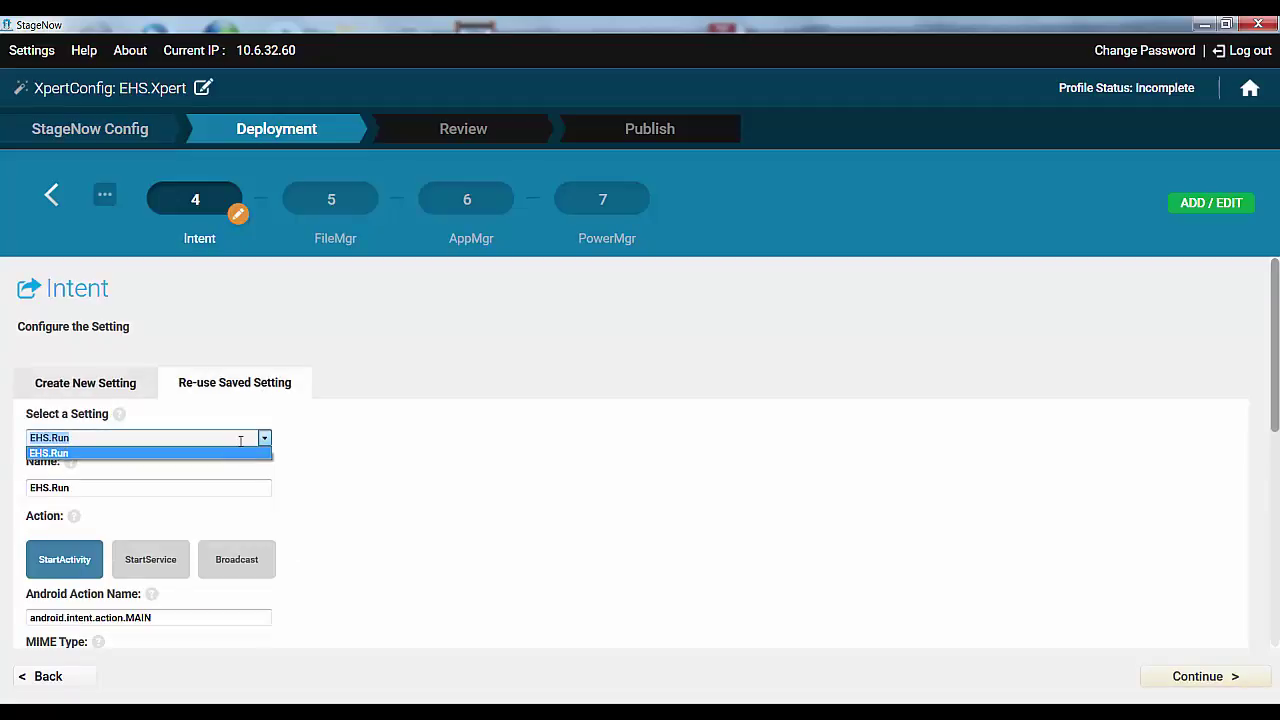
left_click(1226, 684)
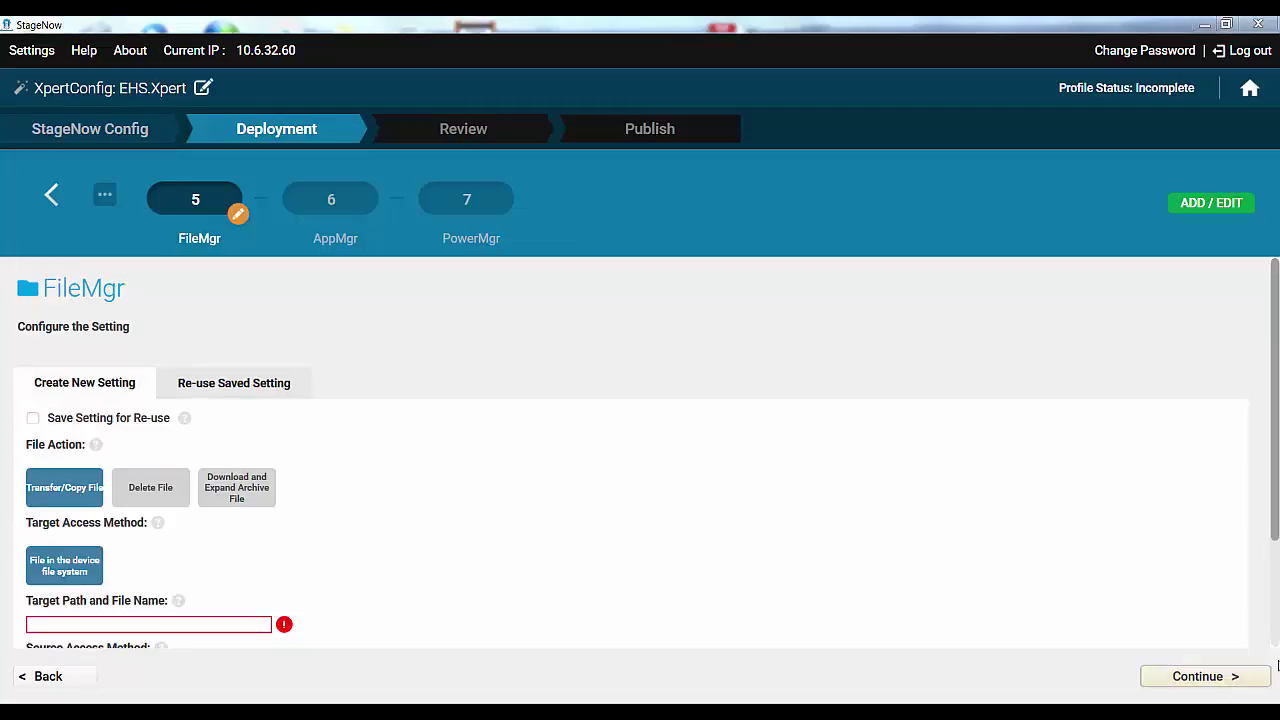
Save the fifth step as reusable EHS.APK.delete, deleting files under /sdcard/EHS/
left_click(40, 421)
left_click(155, 556)
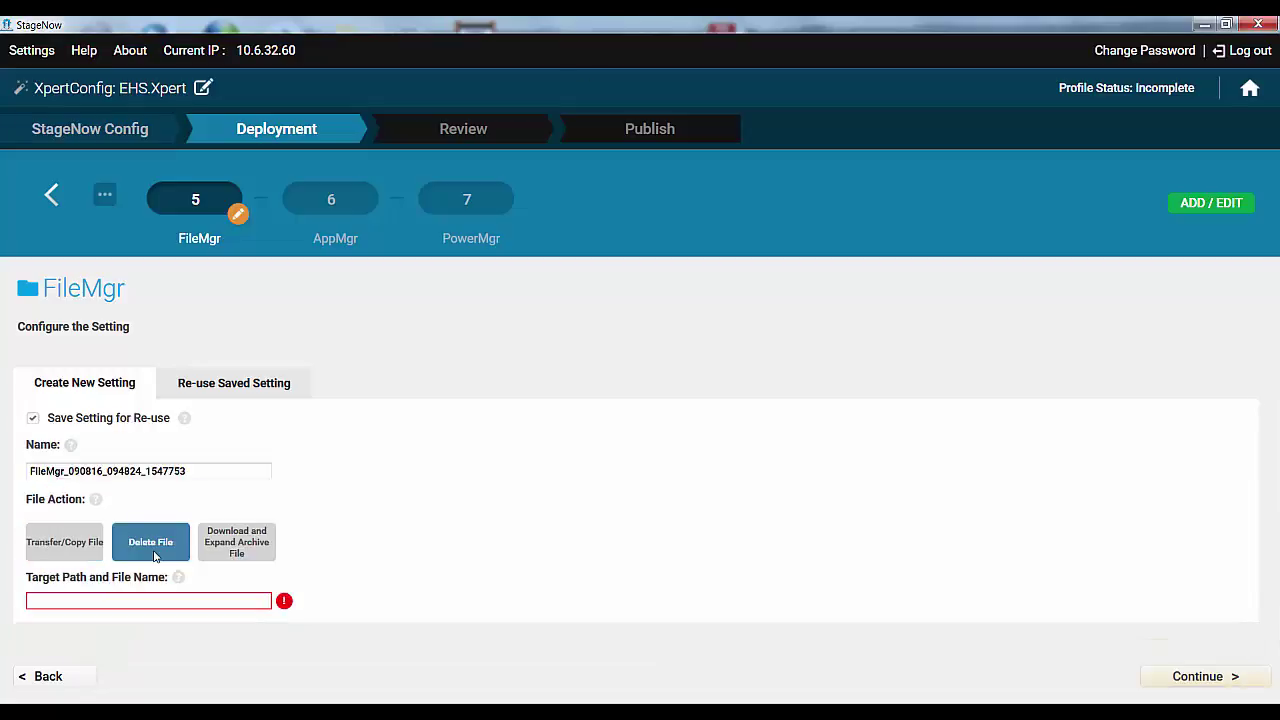
left_click_drag(195, 471, 10, 469)
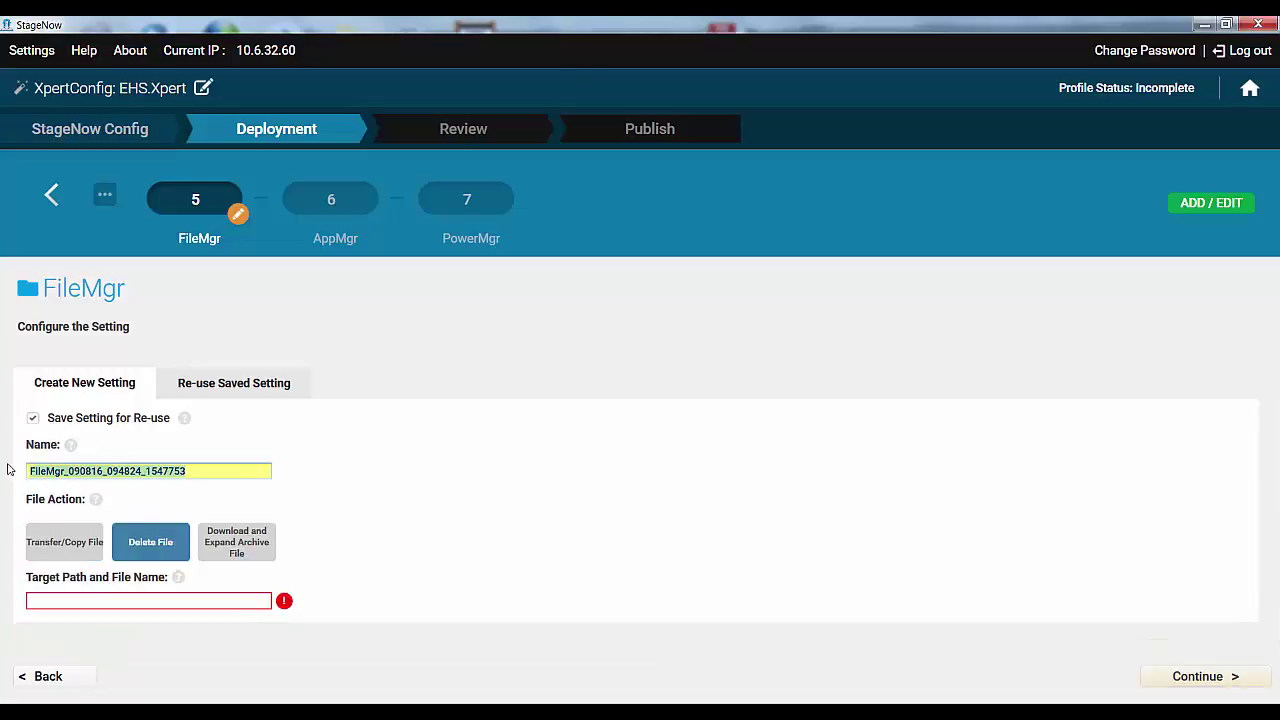
type("EHS.APK")
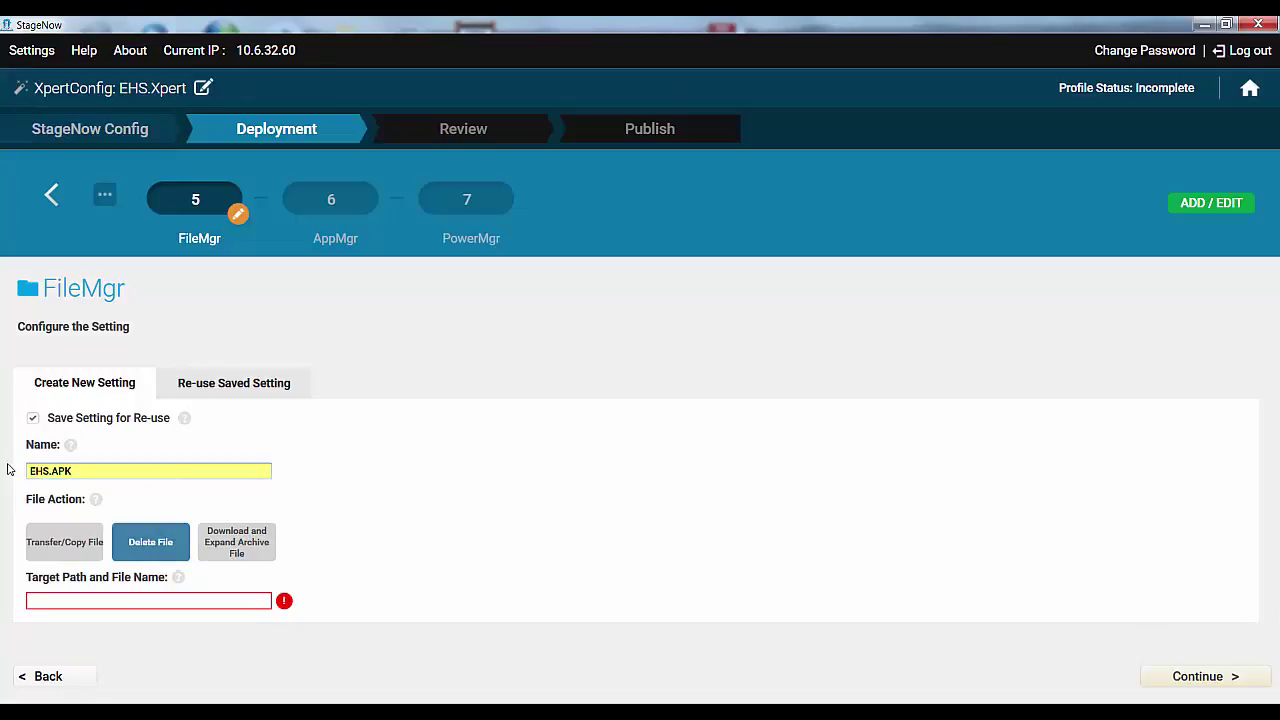
type(".delete")
left_click(35, 601)
type("/sdcard/EHS/")
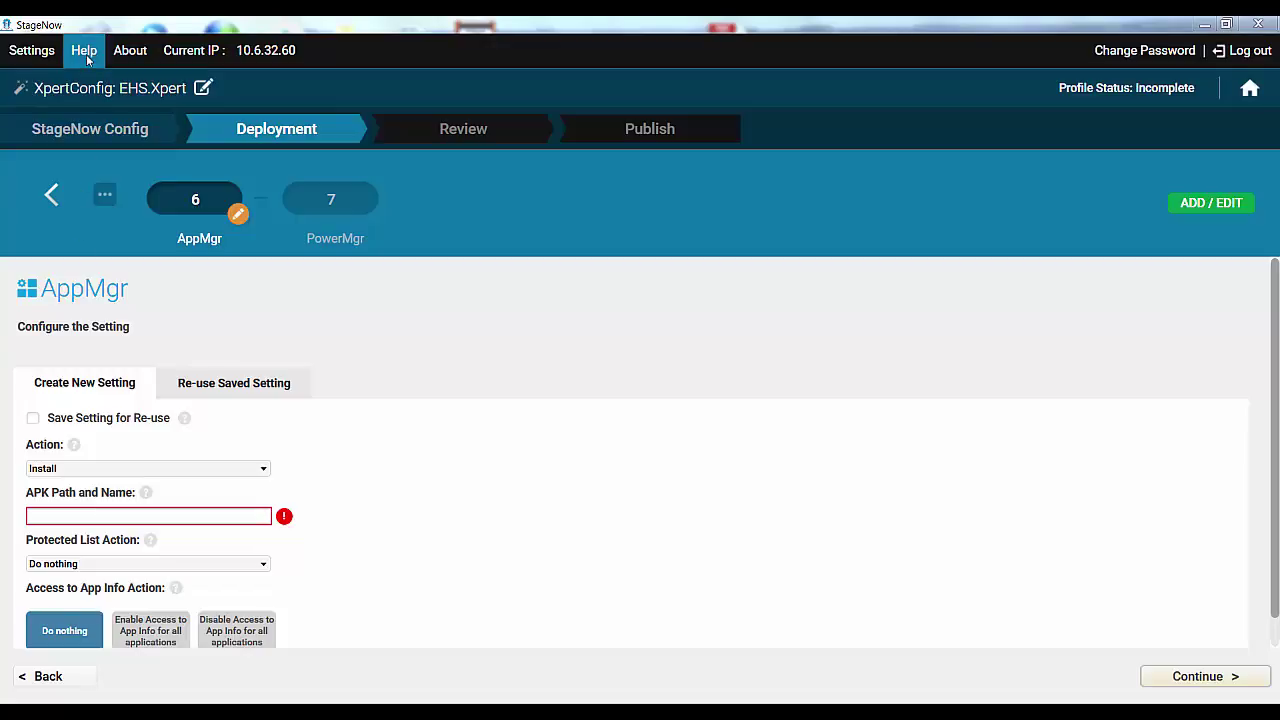
Save reusable EHS.SetDefaultLauncher setting com.symbol.enterprisehomescreen as the default launcher
left_click(33, 418)
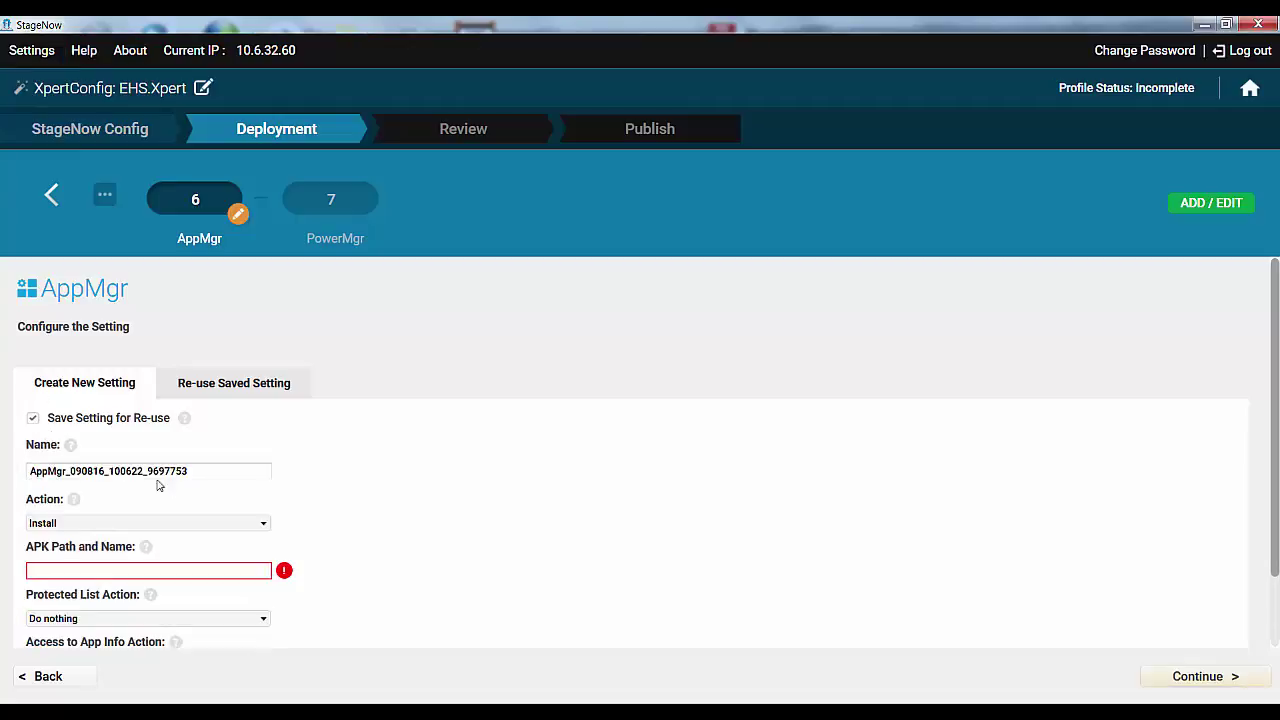
left_click_drag(204, 470, 17, 463)
type("EHS")
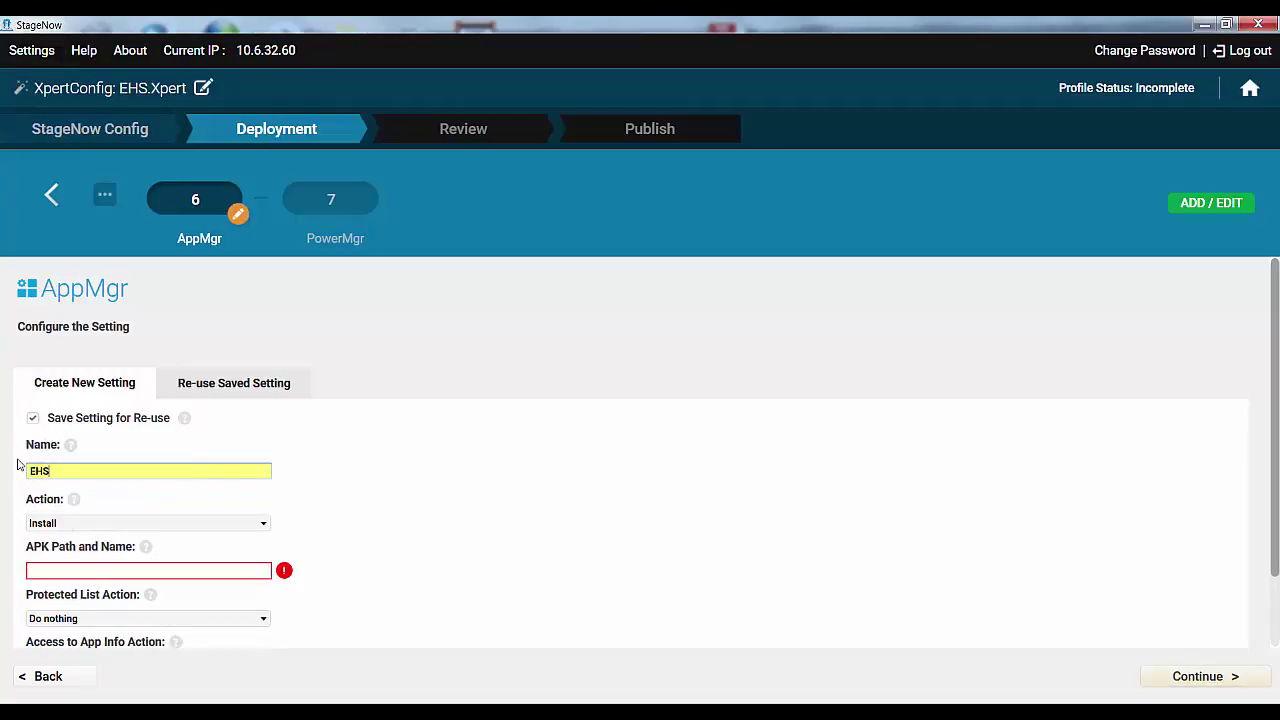
type(".SetDefaultLauncher")
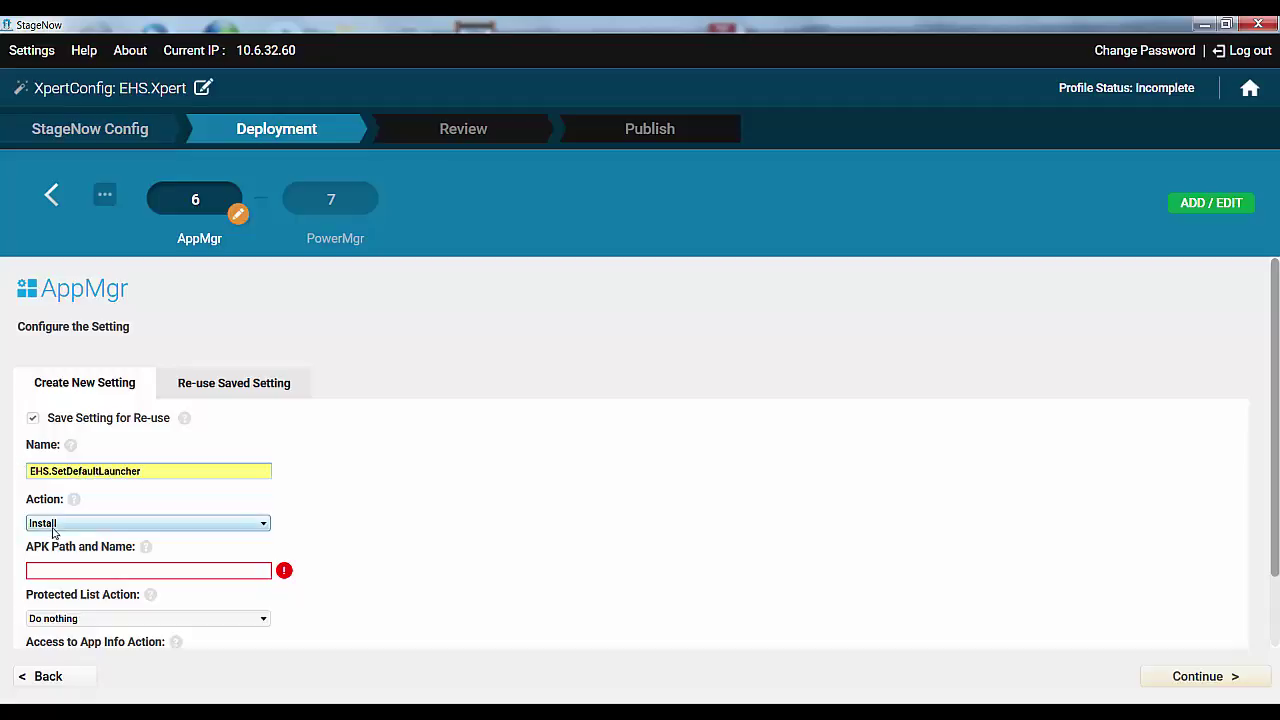
left_click(53, 528)
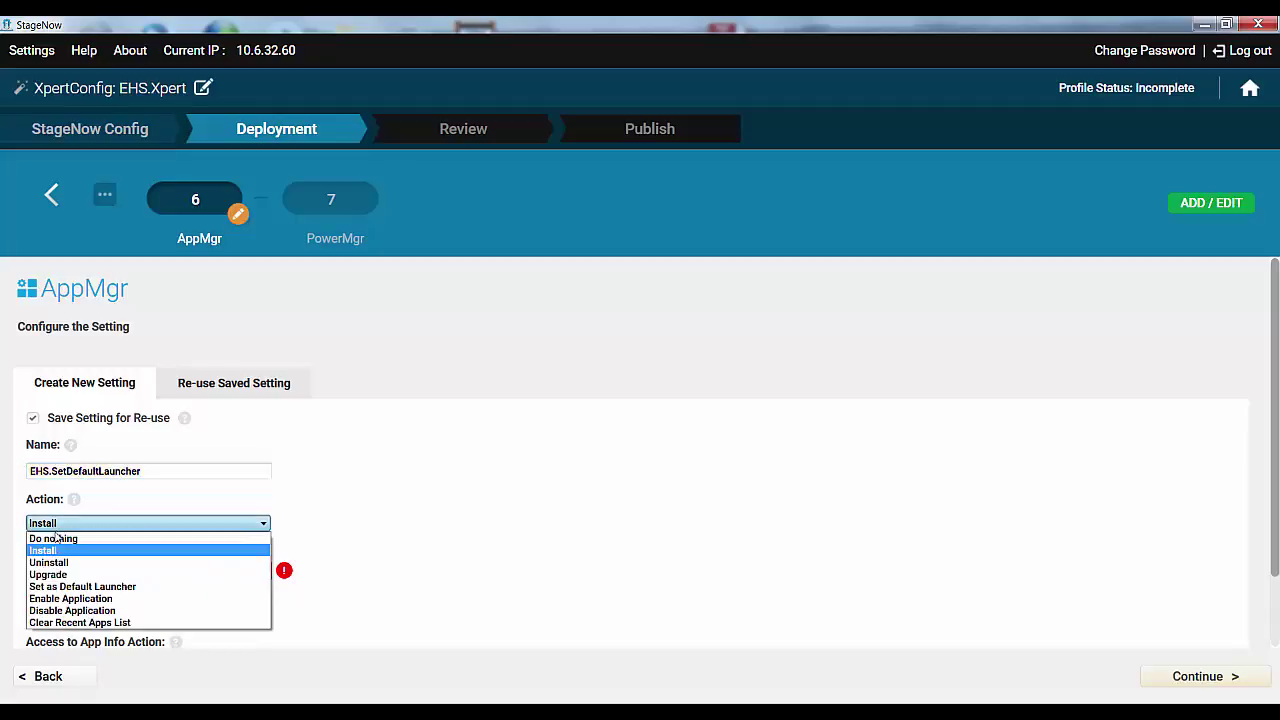
left_click(66, 582)
left_click(66, 575)
type("com.symbol.enterprisehomescreen")
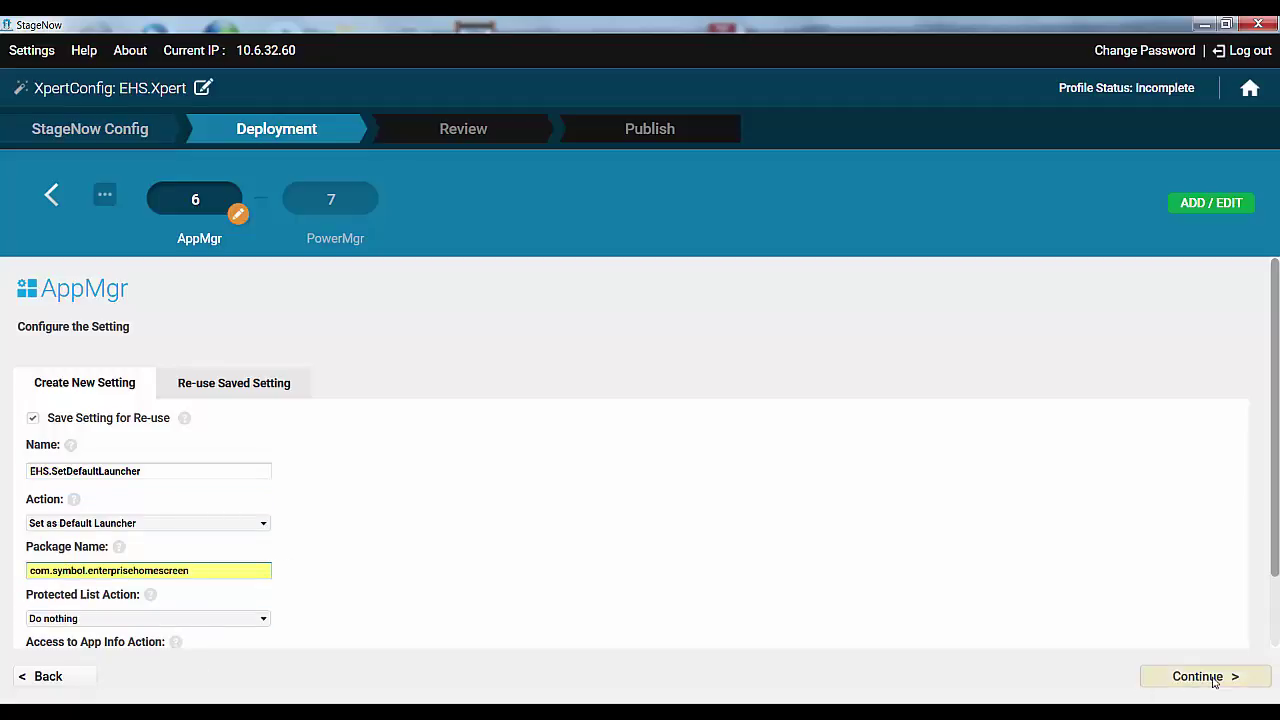
Save the PowerMgr reboot step as reusable Power.Reboot and go to review
left_click(1215, 681)
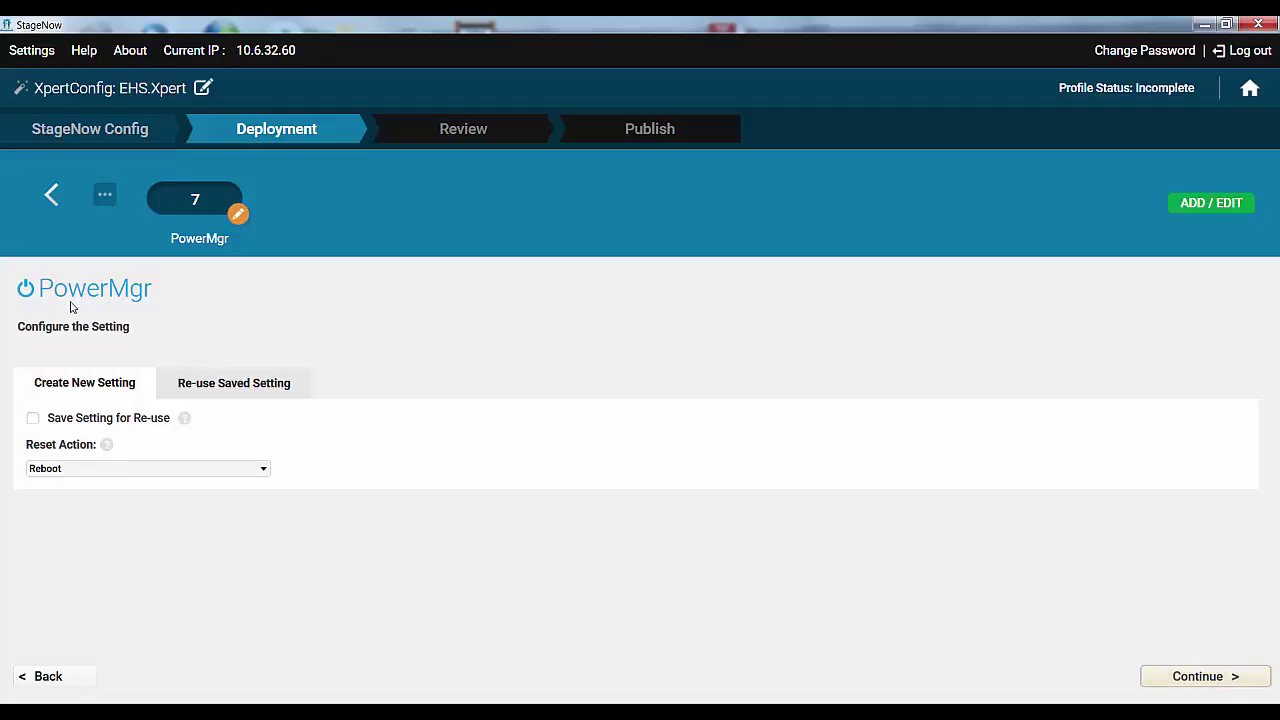
left_click(33, 418)
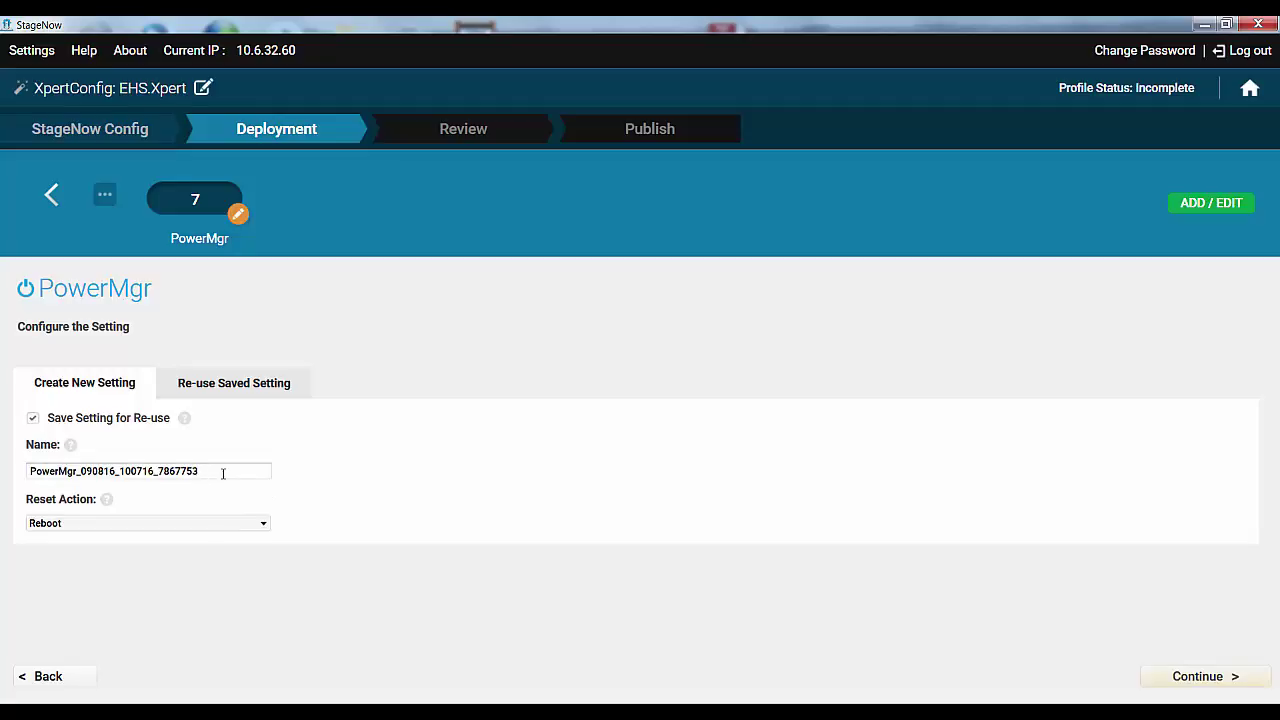
left_click_drag(223, 471, 22, 458)
type("Power.Reboot")
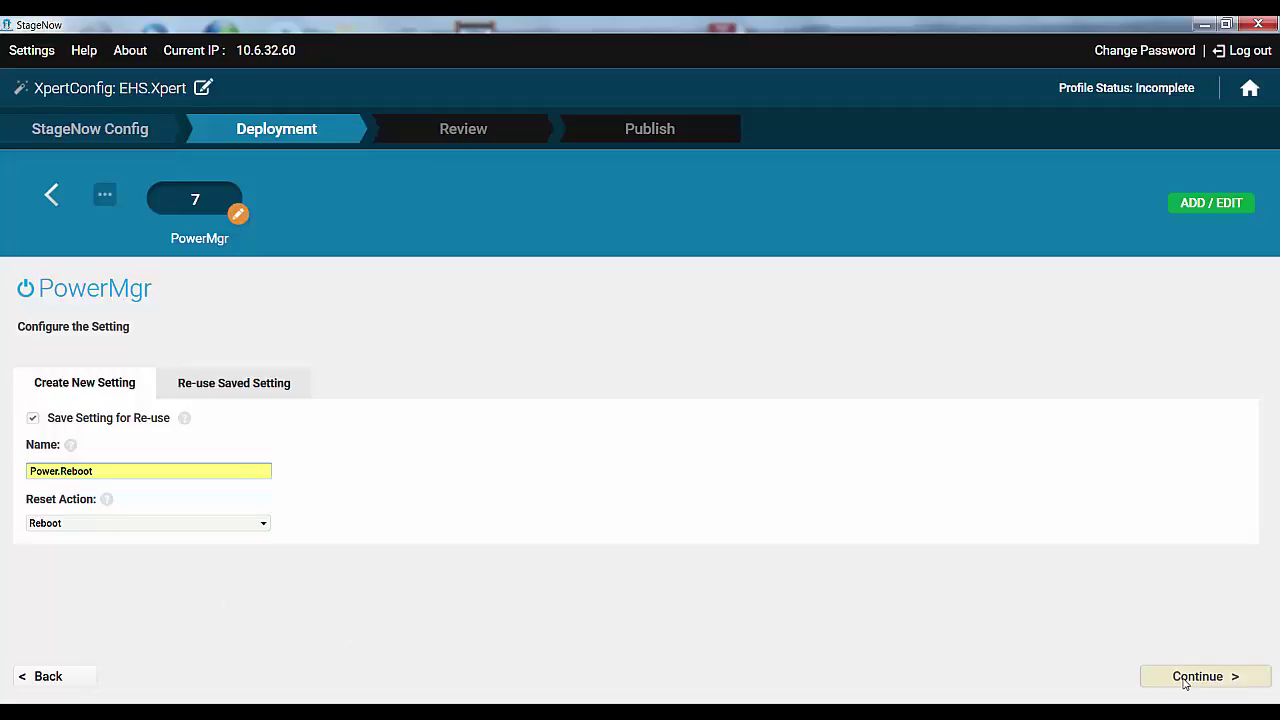
left_click(1185, 683)
Review the expanded Wi-Fi and deployment steps and complete the EHS.Xpert profile
left_click(1201, 271)
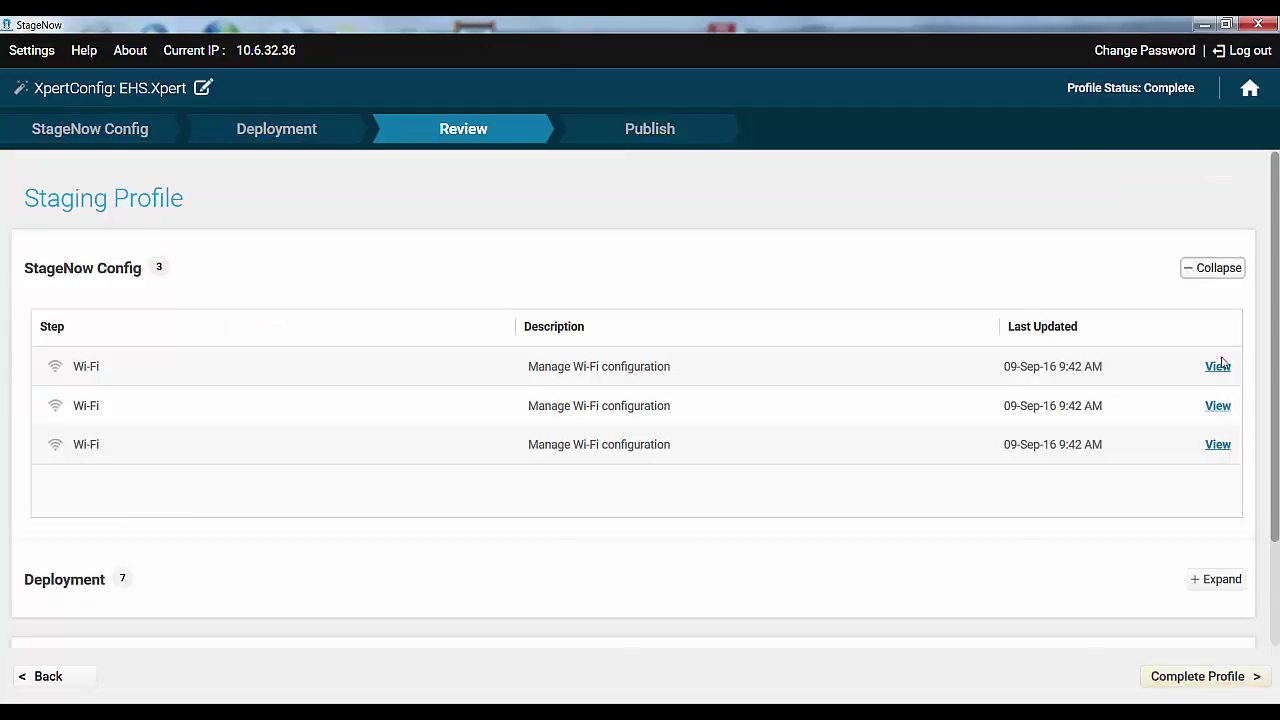
left_click(1216, 579)
scroll(1270, 540, "down", 3)
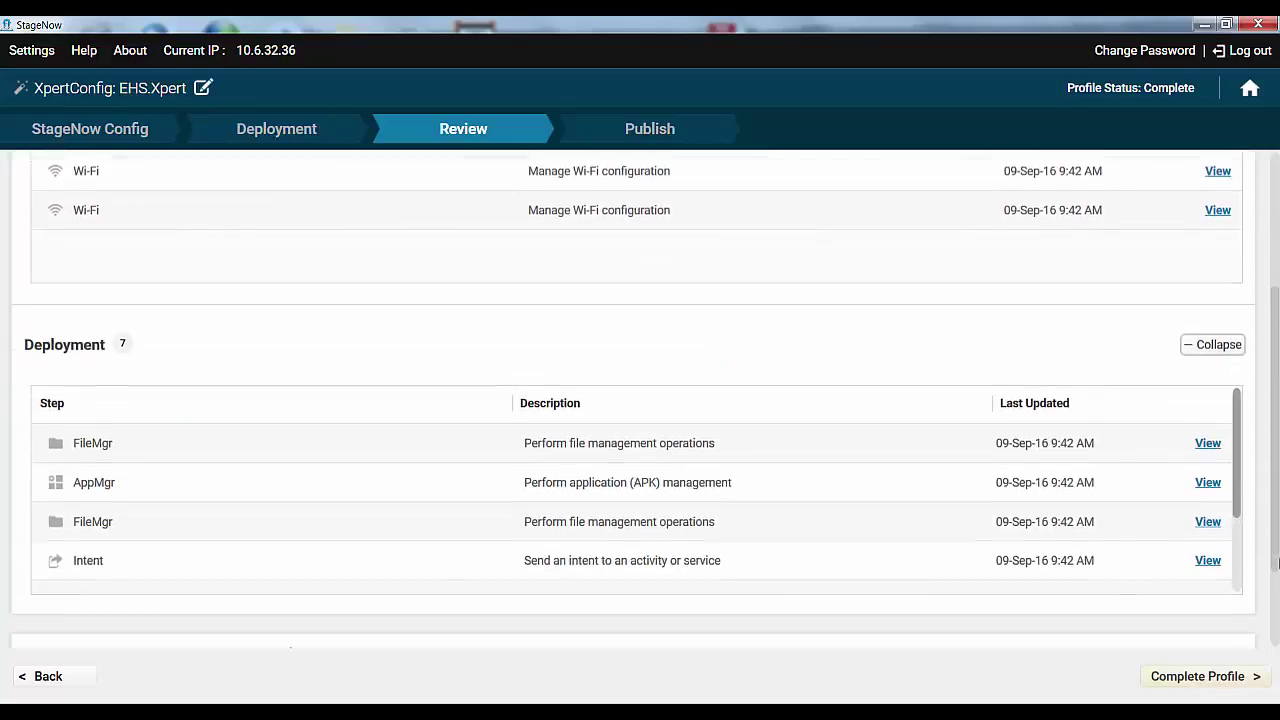
scroll(1275, 560, "down", 2)
scroll(1275, 560, "down", 1)
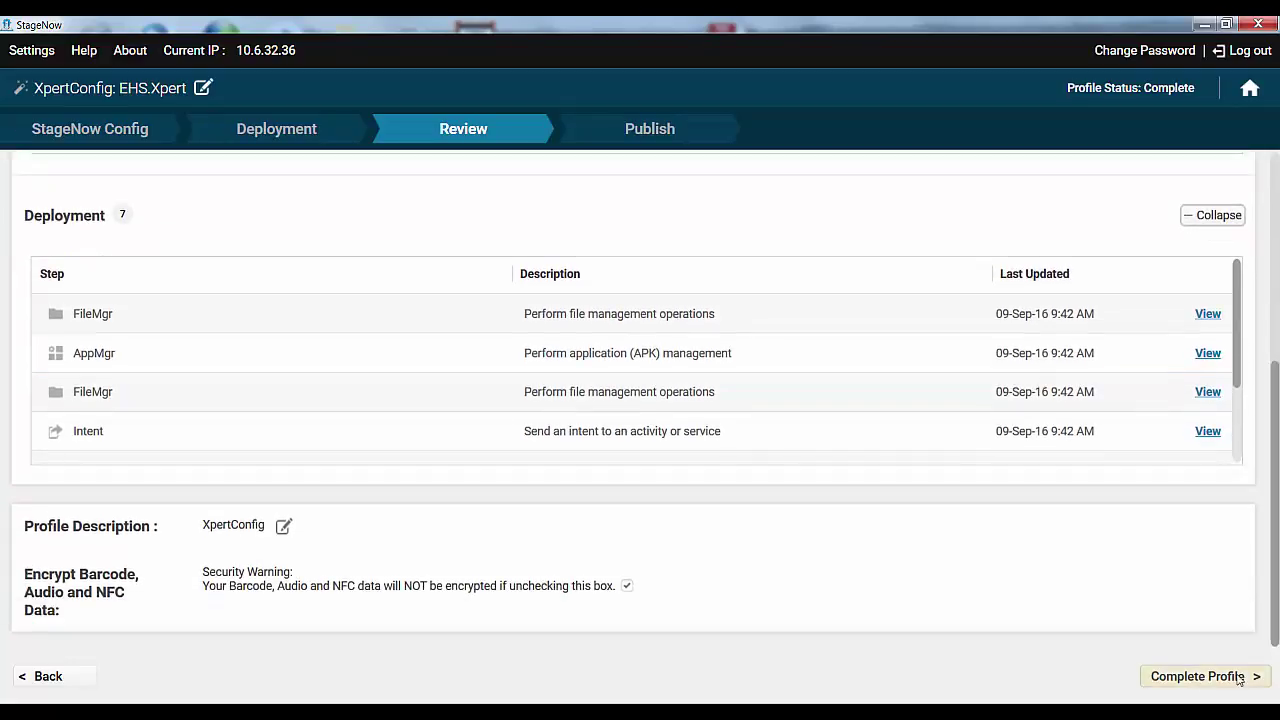
left_click(1240, 679)
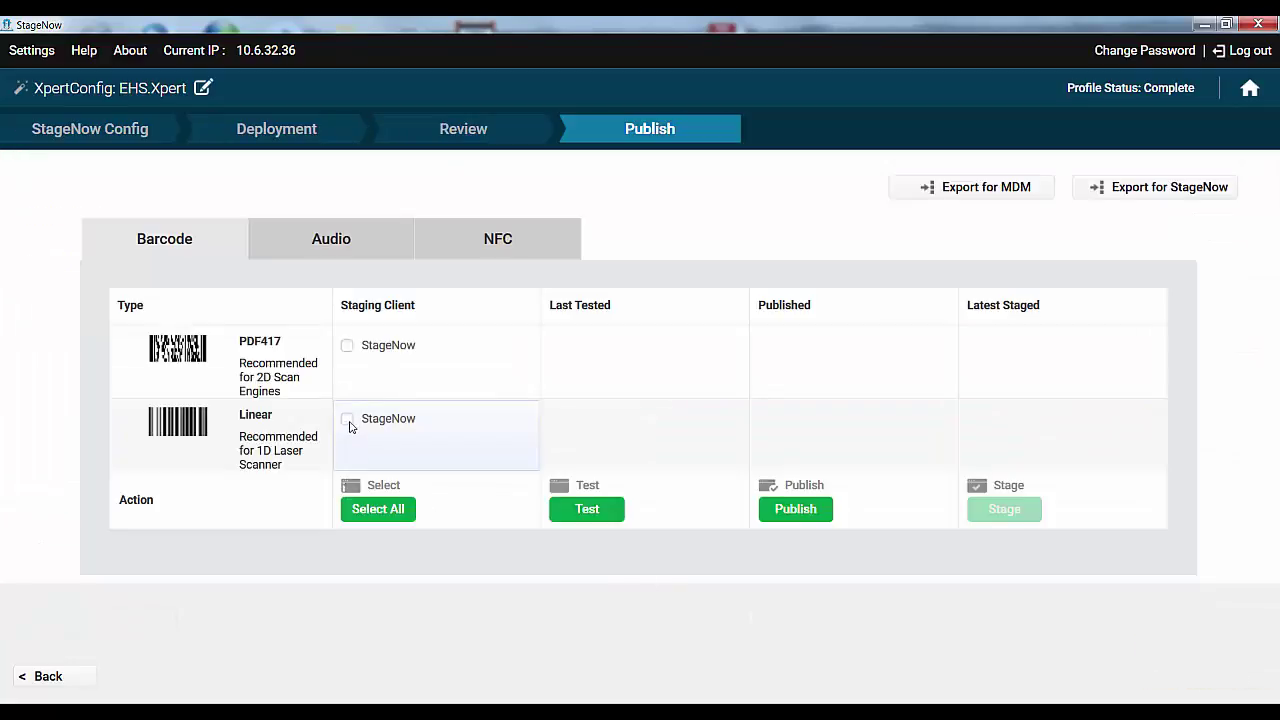
Test and publish the profile as Linear StageNow barcodes
left_click(347, 420)
left_click(587, 509)
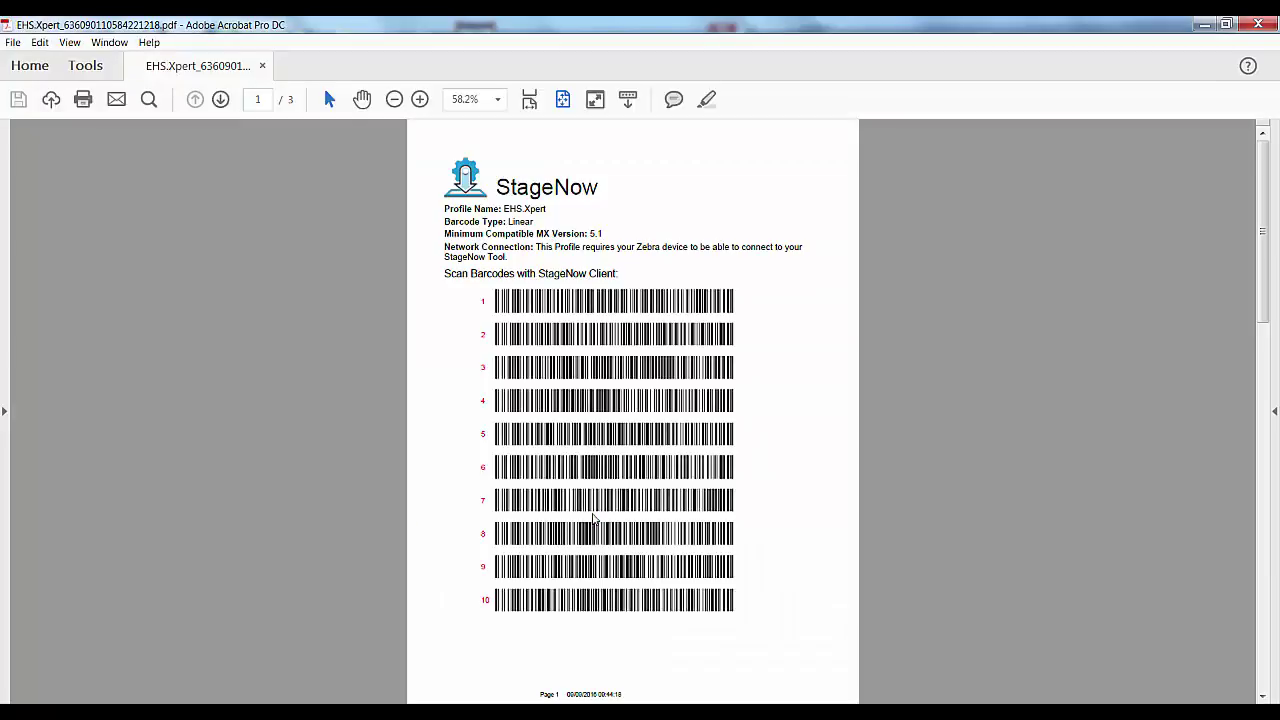
left_click(1258, 24)
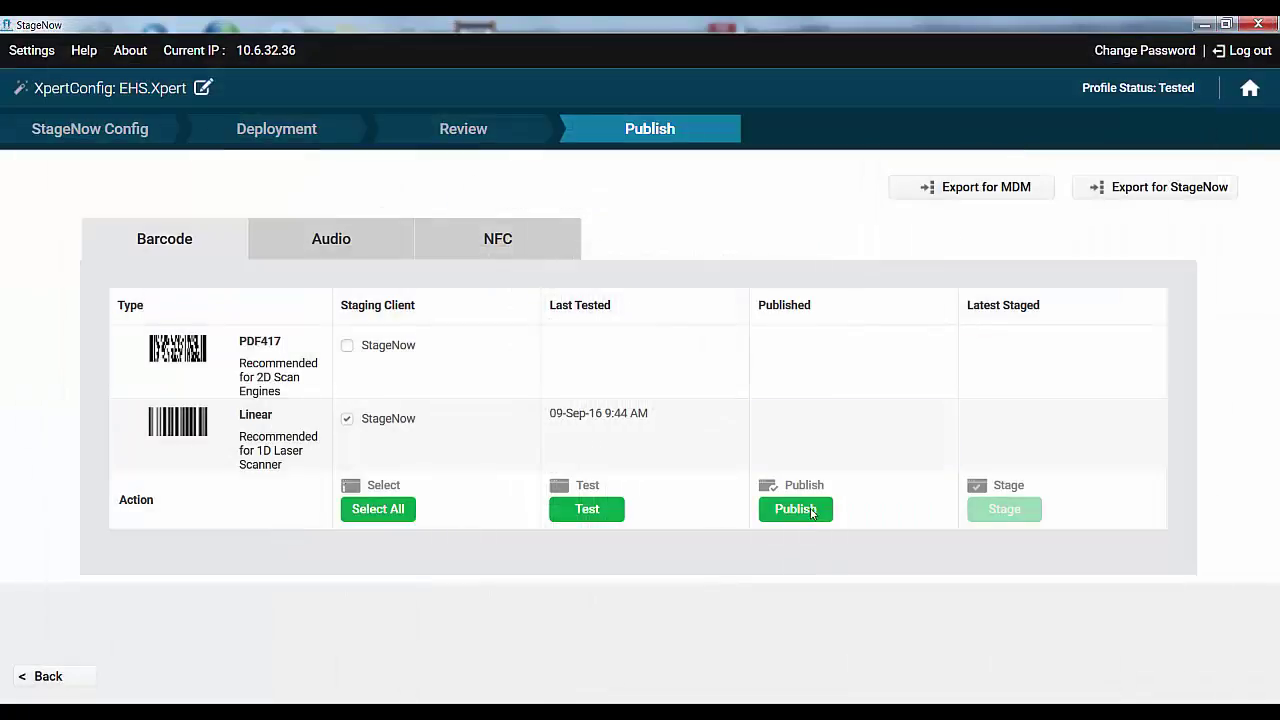
left_click(810, 510)
left_click(729, 476)
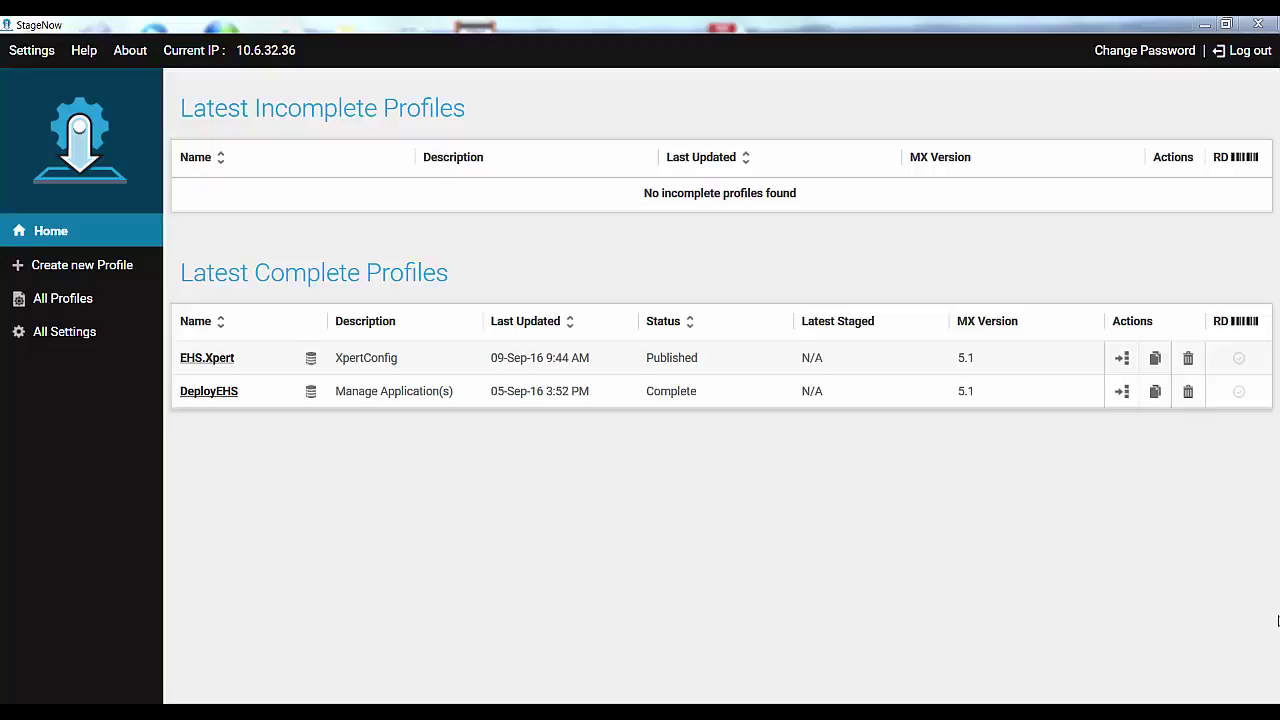
In All Settings, check which profiles use MyWLAN.Create
left_click(85, 337)
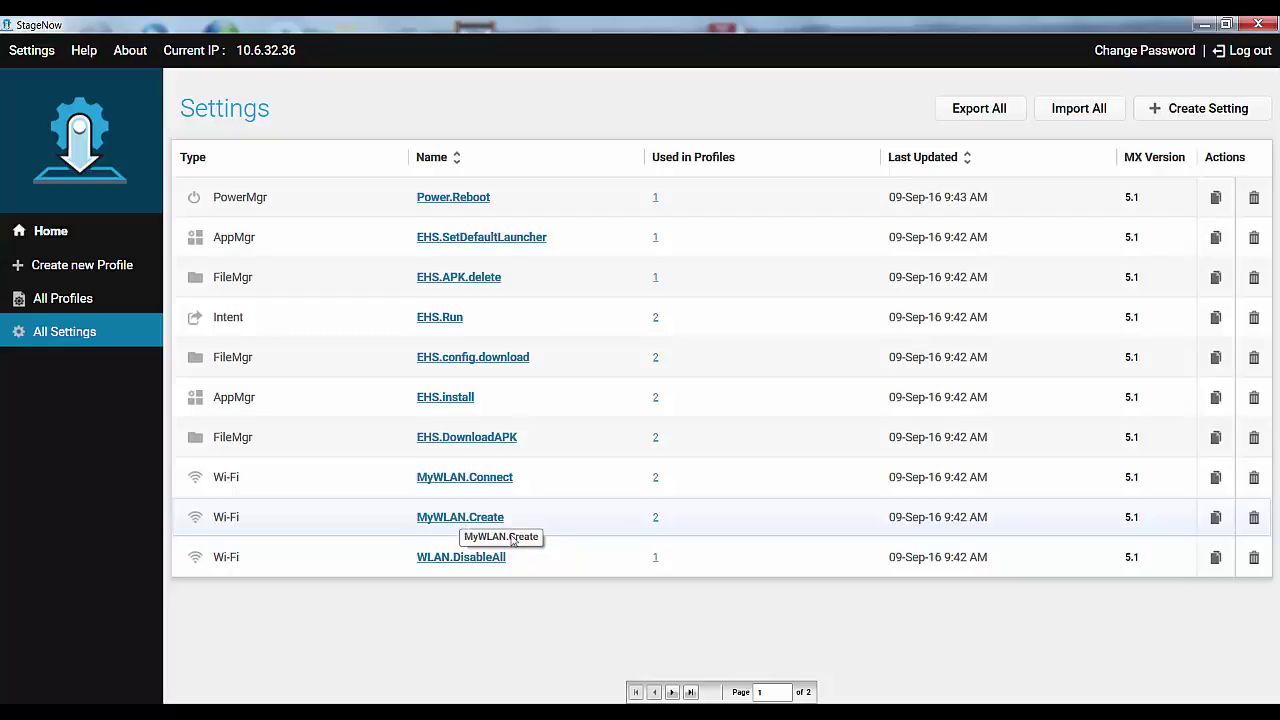
left_click(656, 521)
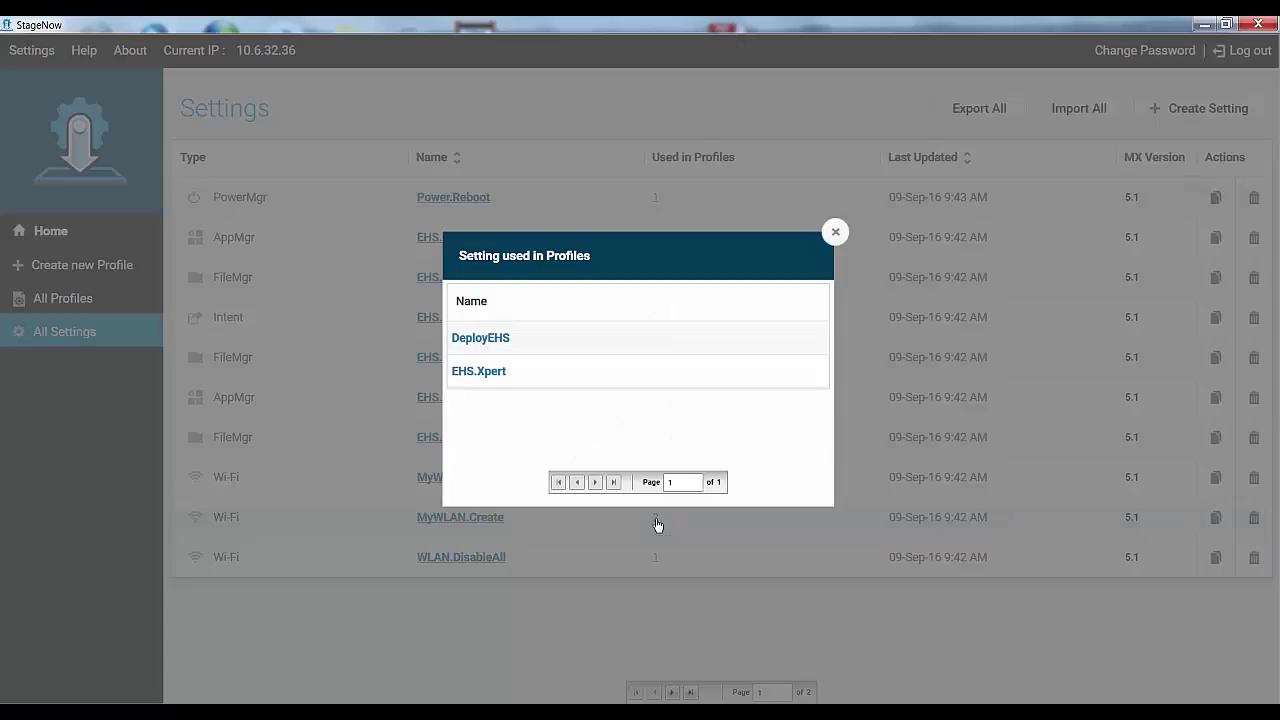
left_click(835, 233)
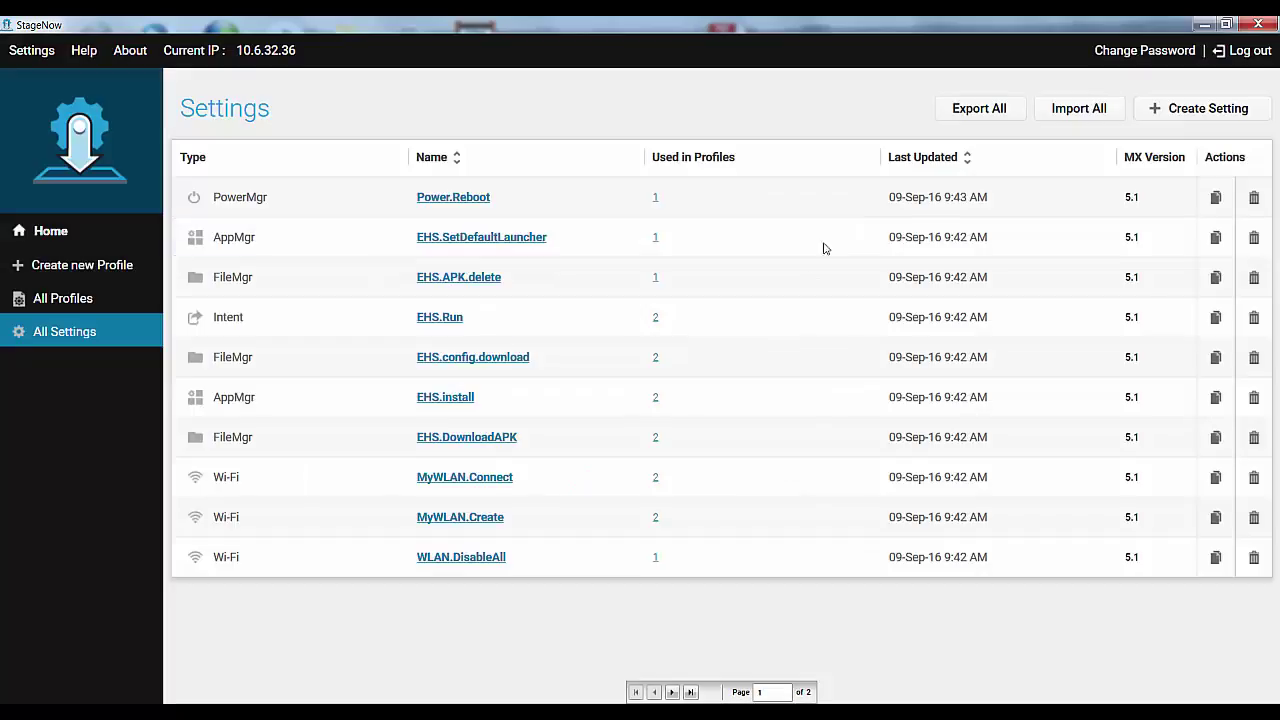
Try editing MyWLAN.Create, dismiss the editing-disabled notice, and return to All Settings
left_click(486, 521)
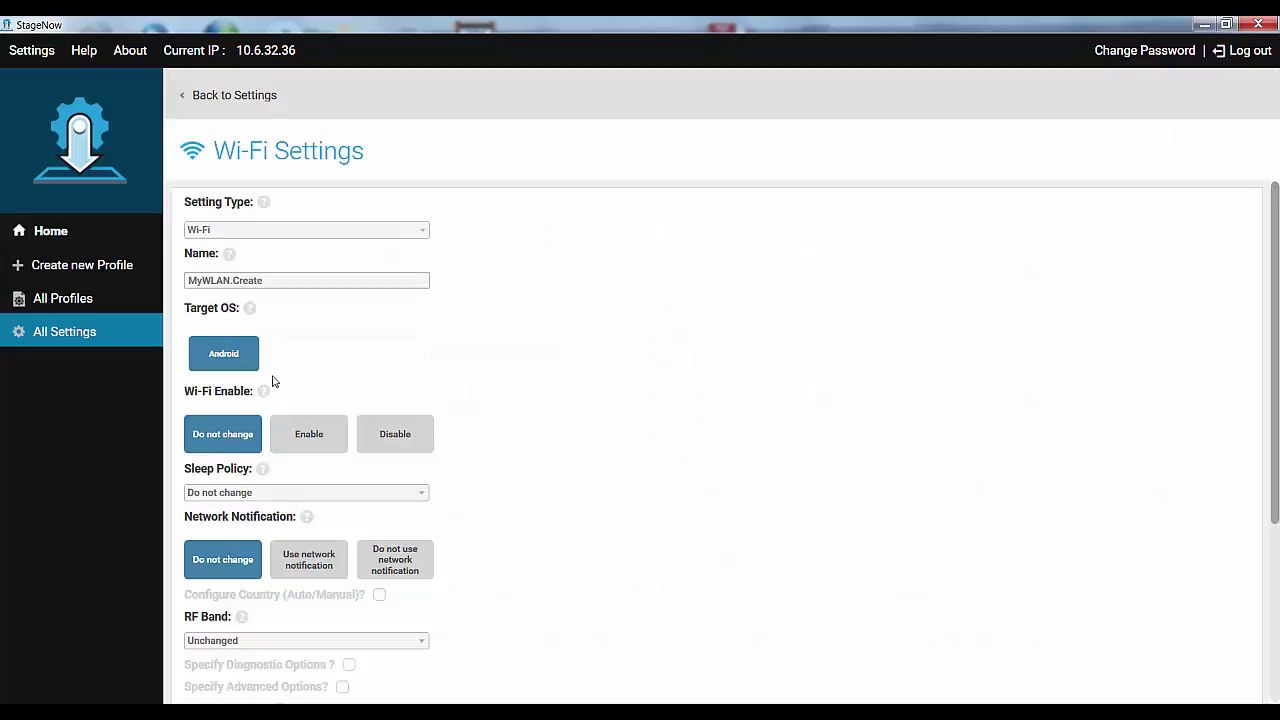
left_click(257, 362)
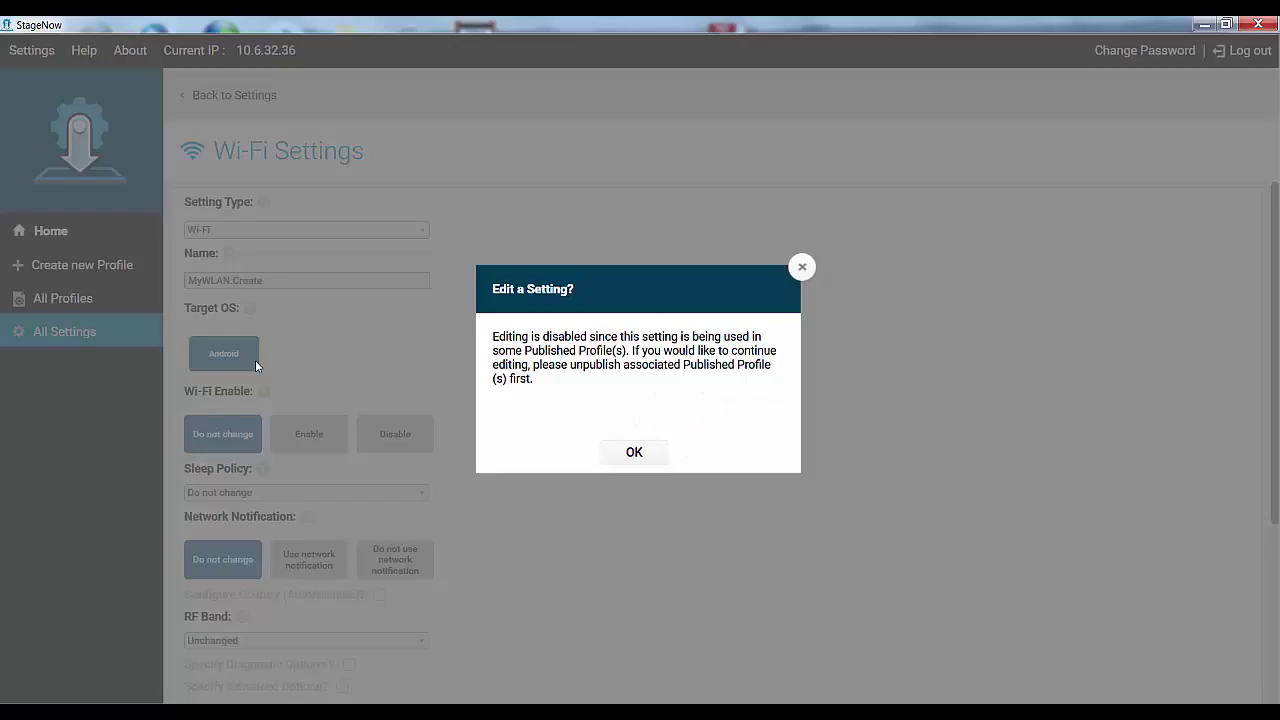
left_click(632, 455)
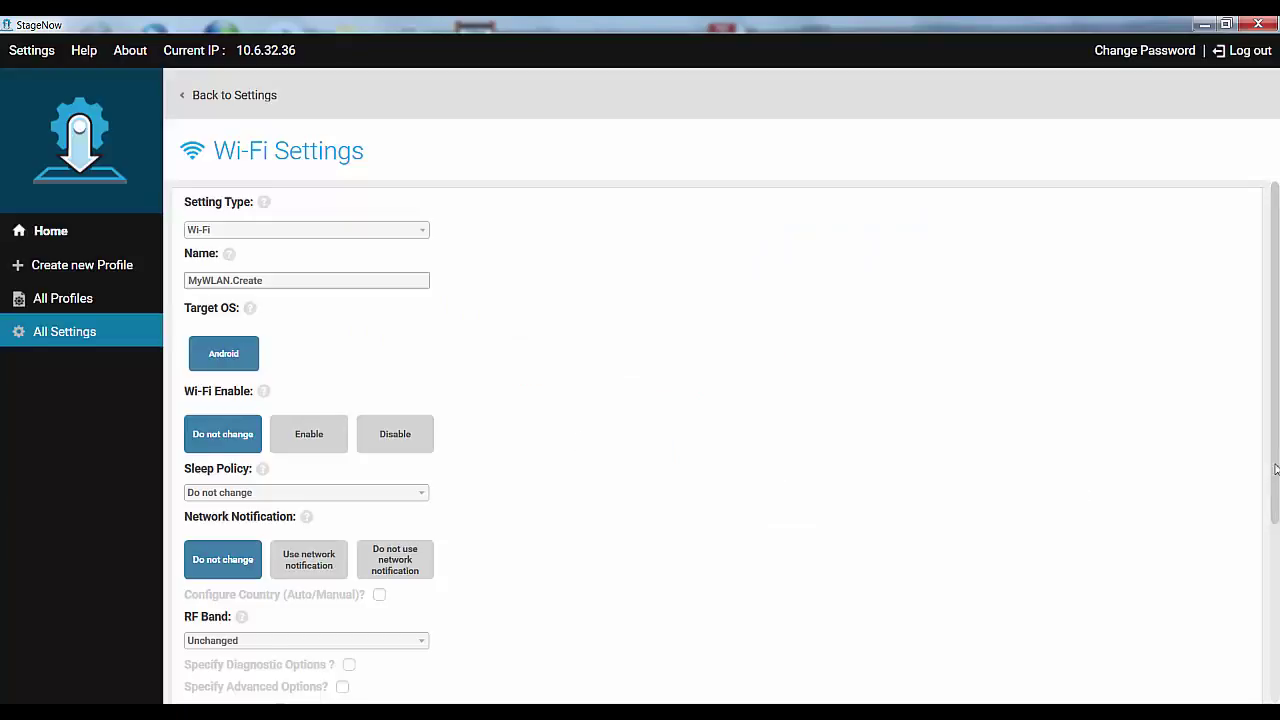
left_click_drag(1276, 505, 1277, 680)
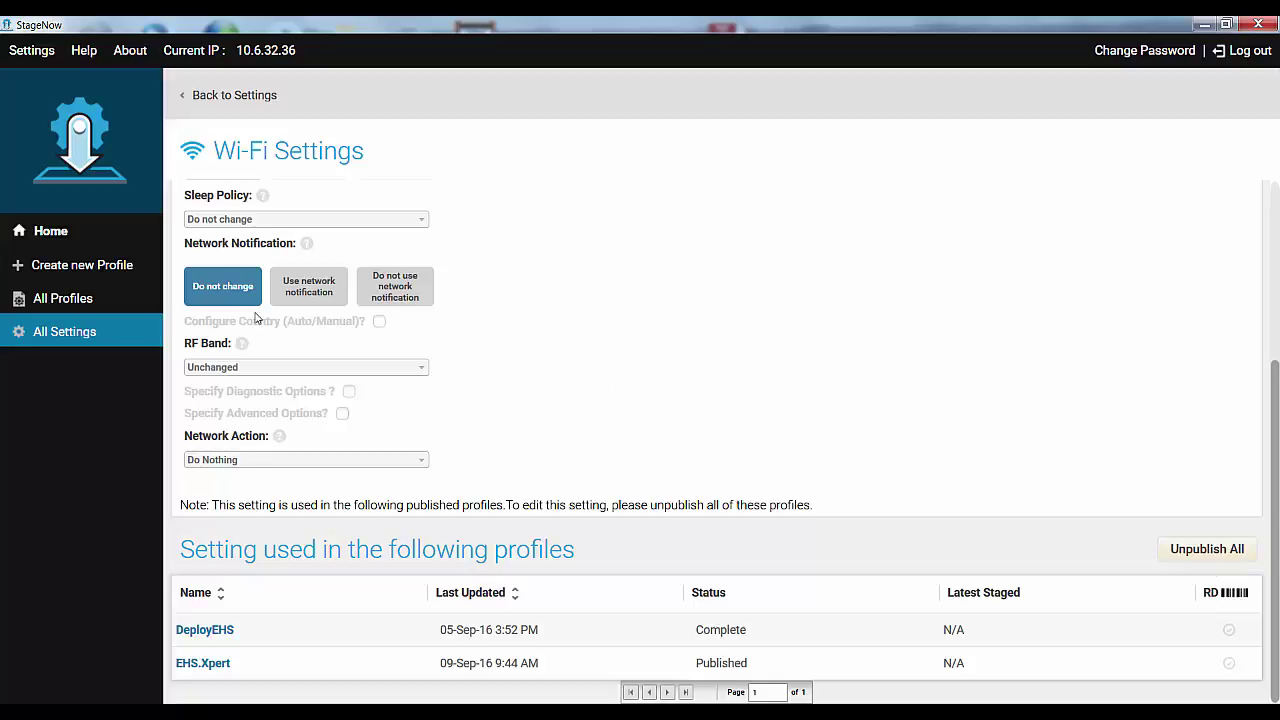
left_click(88, 336)
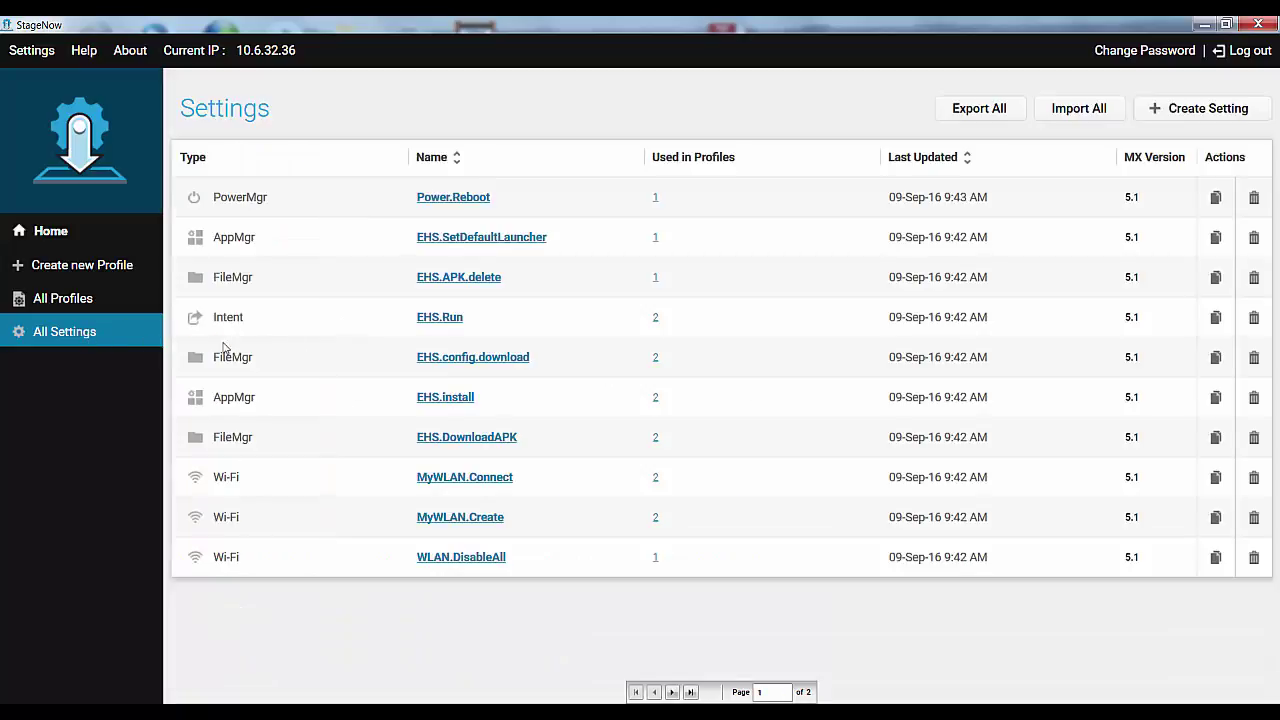